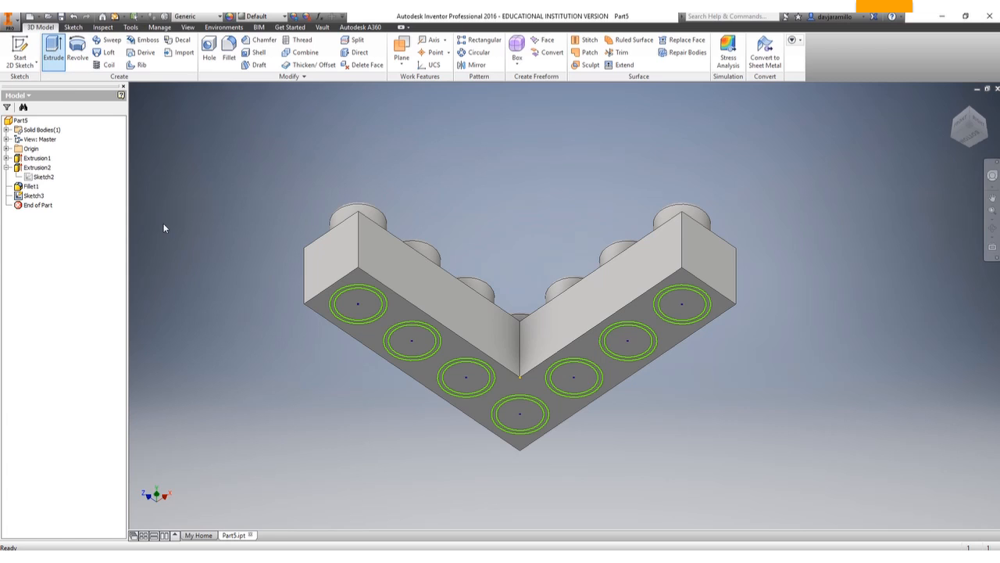
Extrude the seven inner circles on the brick's underside as a cut 2 in deep into the body.
click(365, 305)
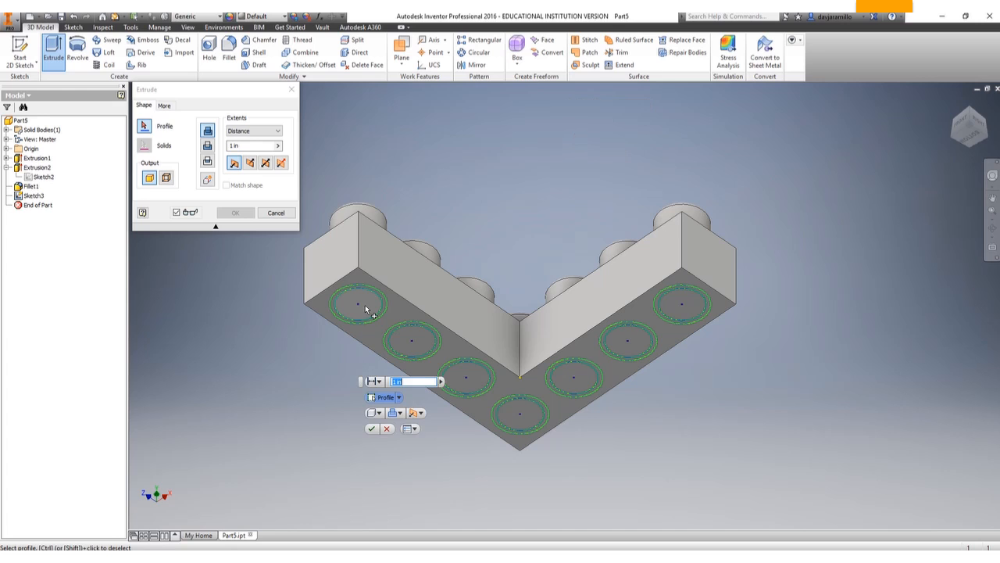
click(412, 340)
click(479, 379)
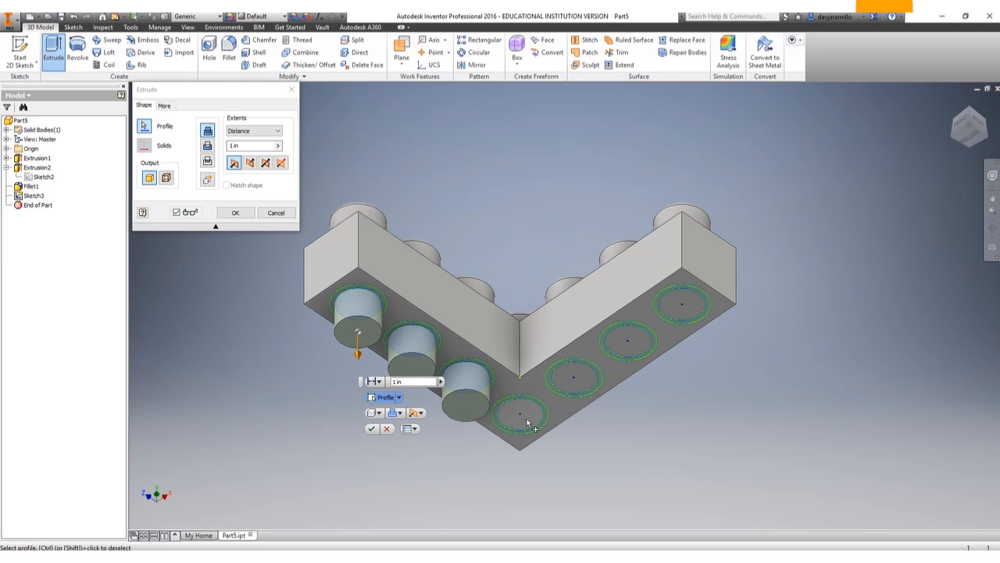
click(530, 419)
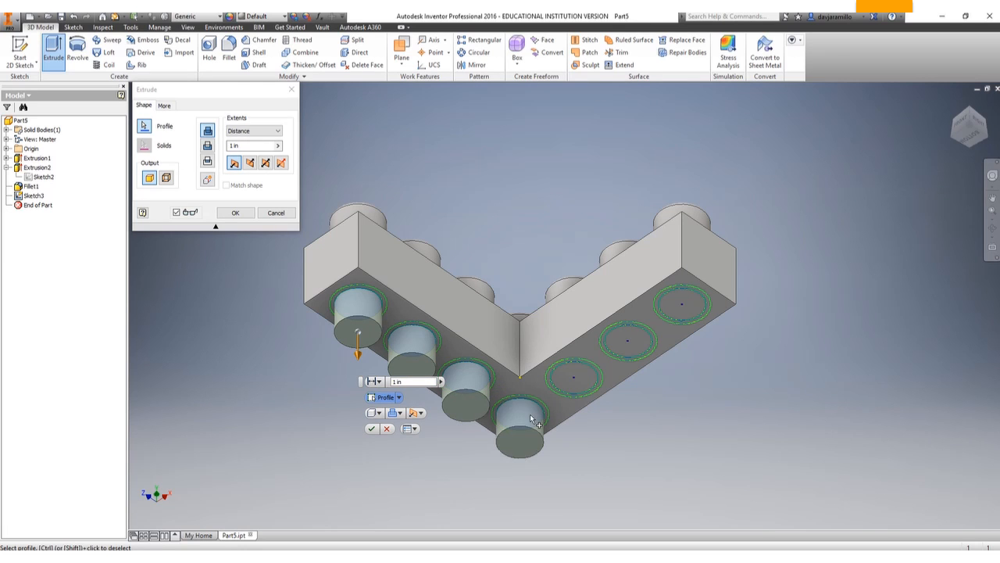
click(584, 383)
click(634, 341)
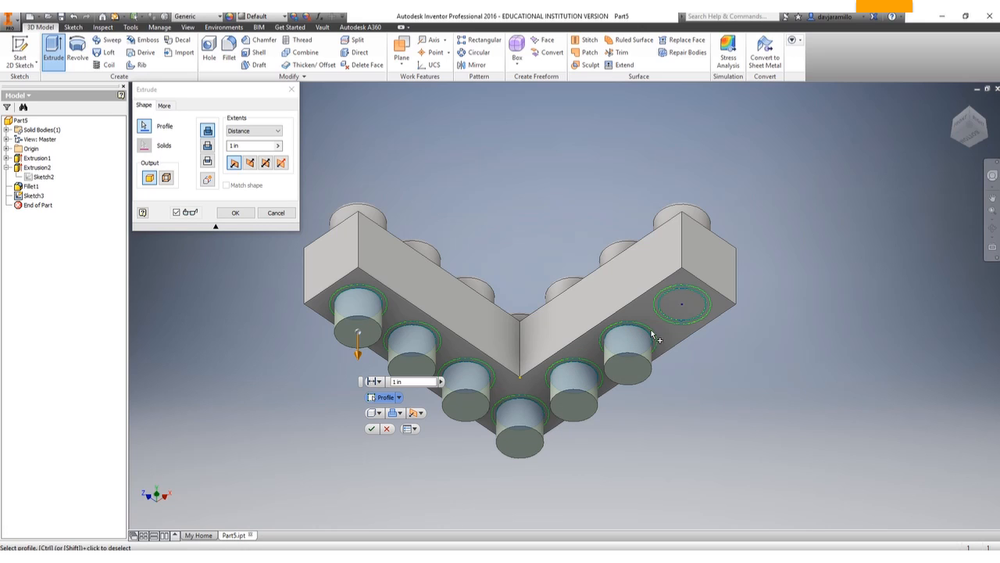
click(690, 302)
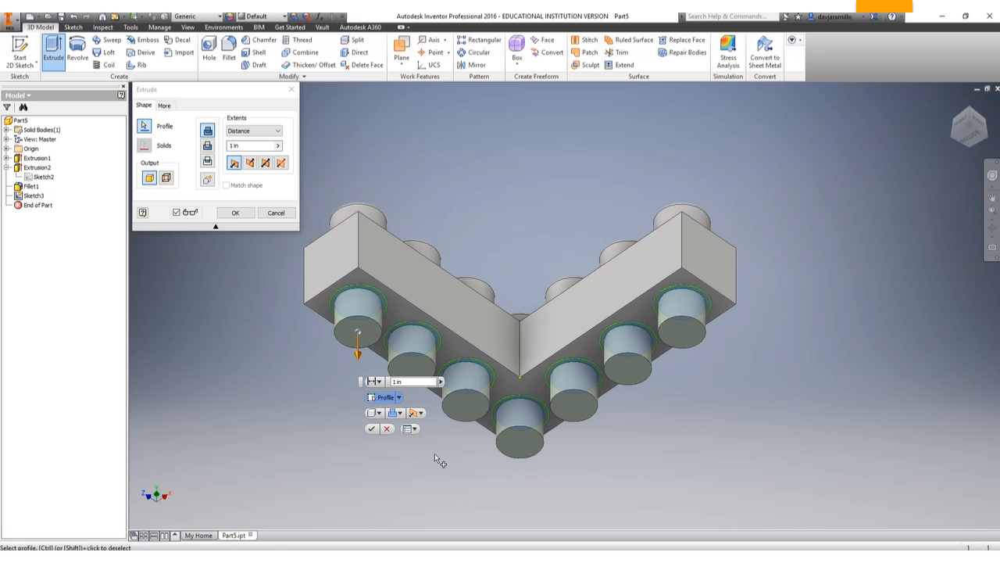
click(405, 382)
text(2)
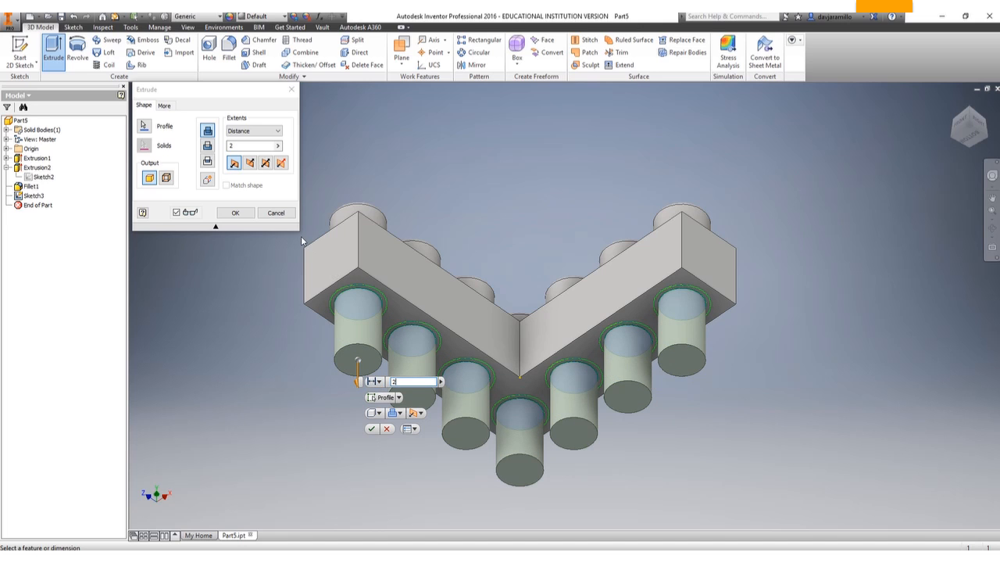
click(251, 162)
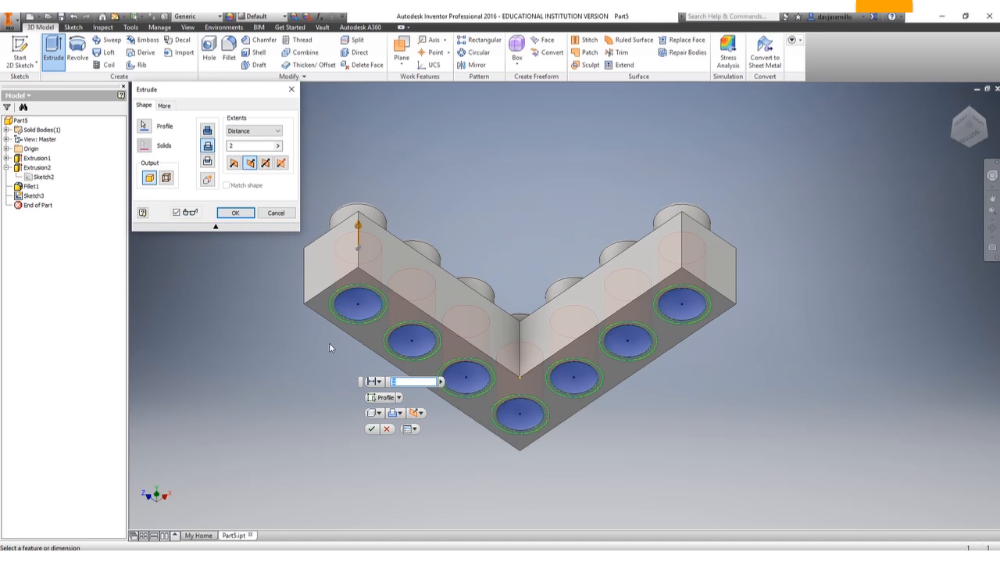
click(372, 430)
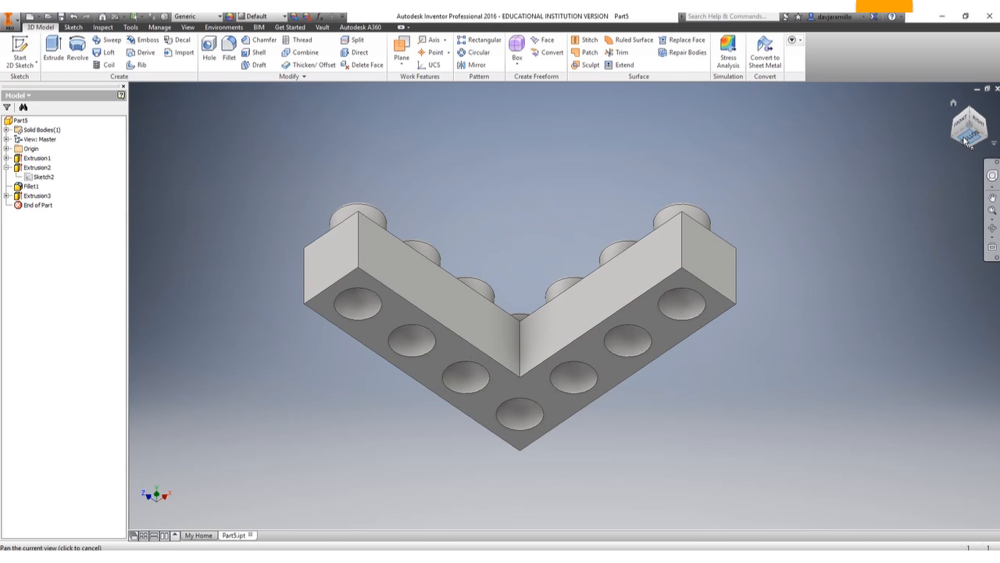
Undo the extruded cut of the seven underside circles.
mouse_move(967, 140)
mouse_down()
mouse_move(962, 108)
mouse_move(944, 183)
mouse_up()
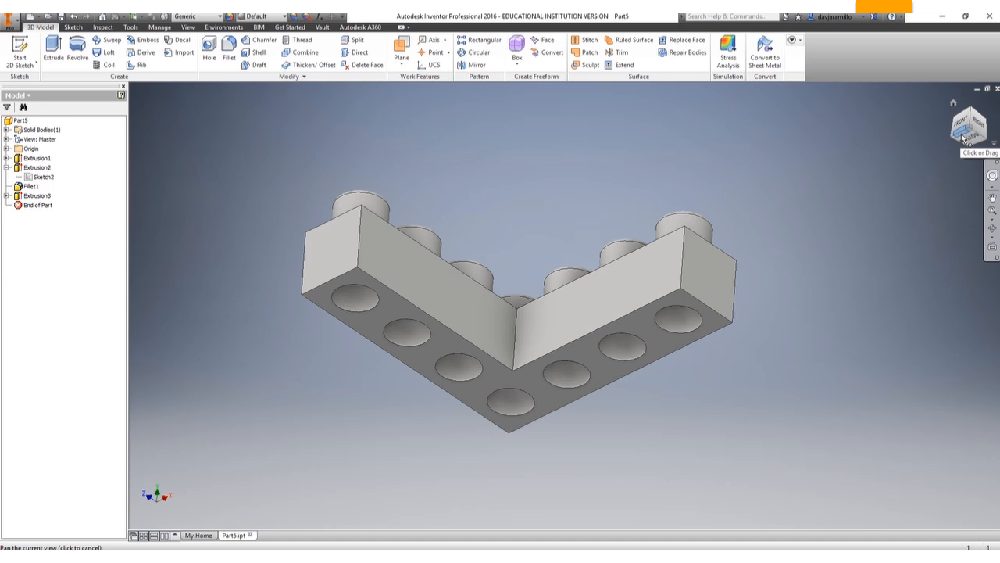
key(ctrl+z)
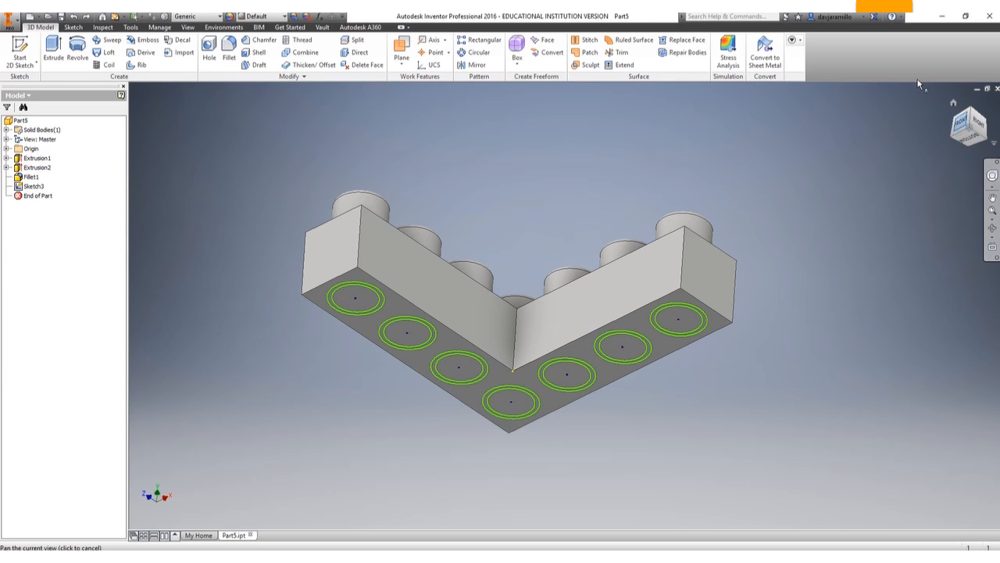
Cut the seven inner circles of the underside sketch 2 in into the L-shaped brick with Extrude.
click(52, 50)
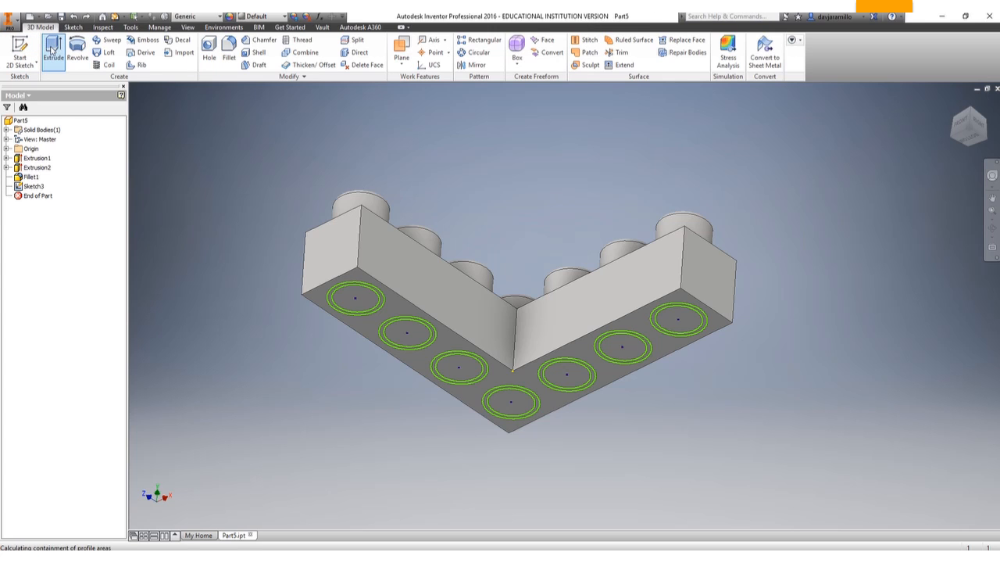
click(361, 307)
click(414, 333)
click(468, 372)
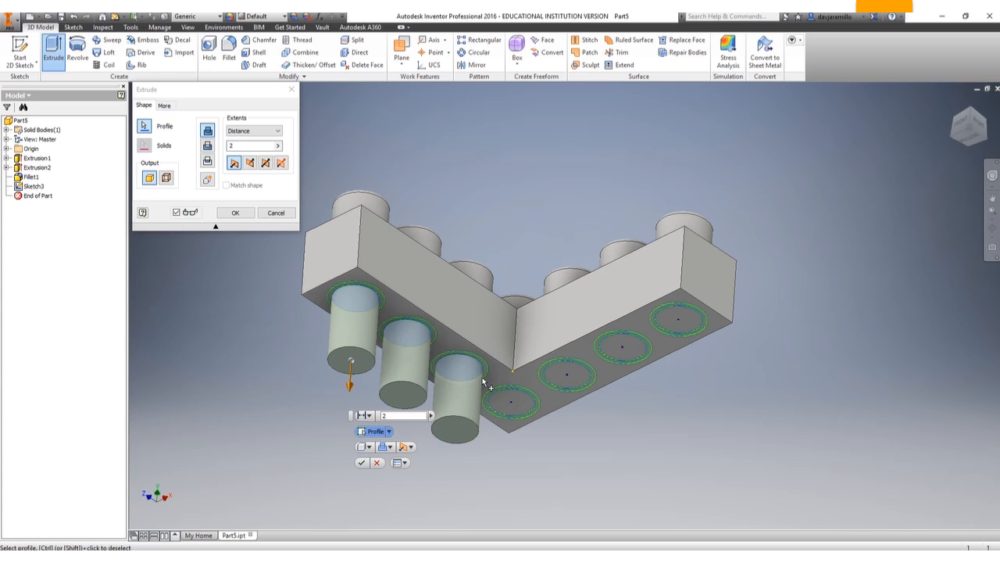
click(512, 400)
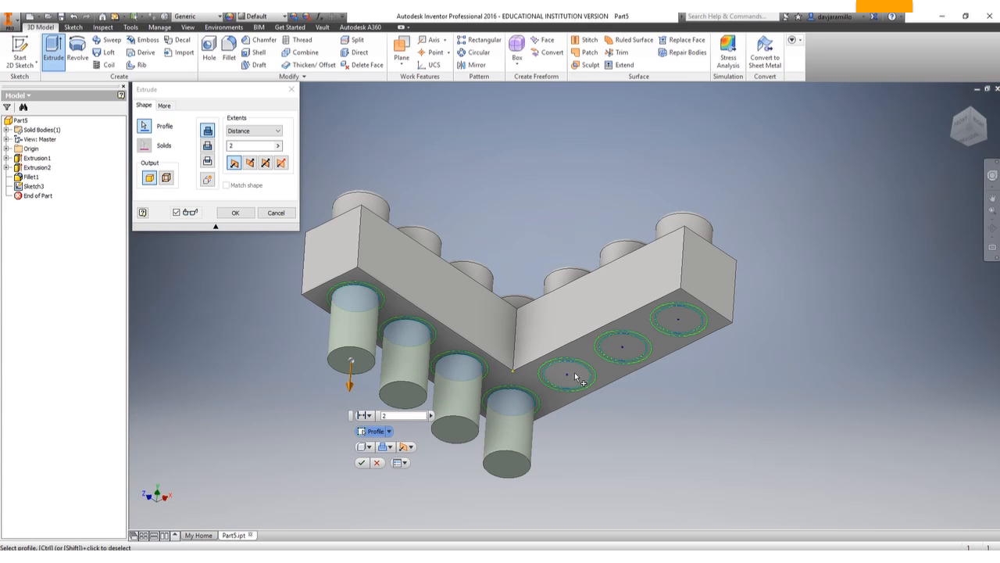
click(576, 377)
click(635, 348)
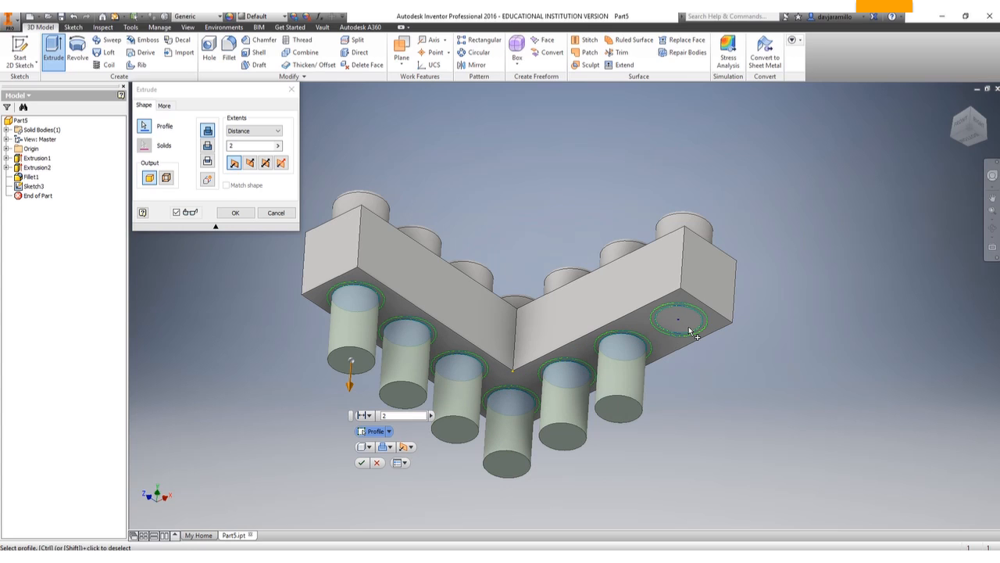
click(689, 331)
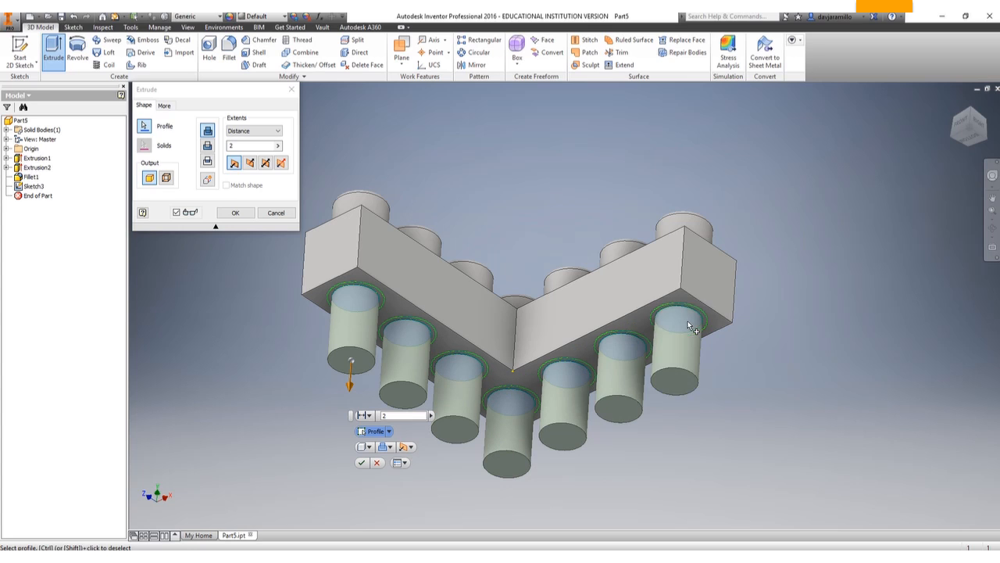
double_click(244, 146)
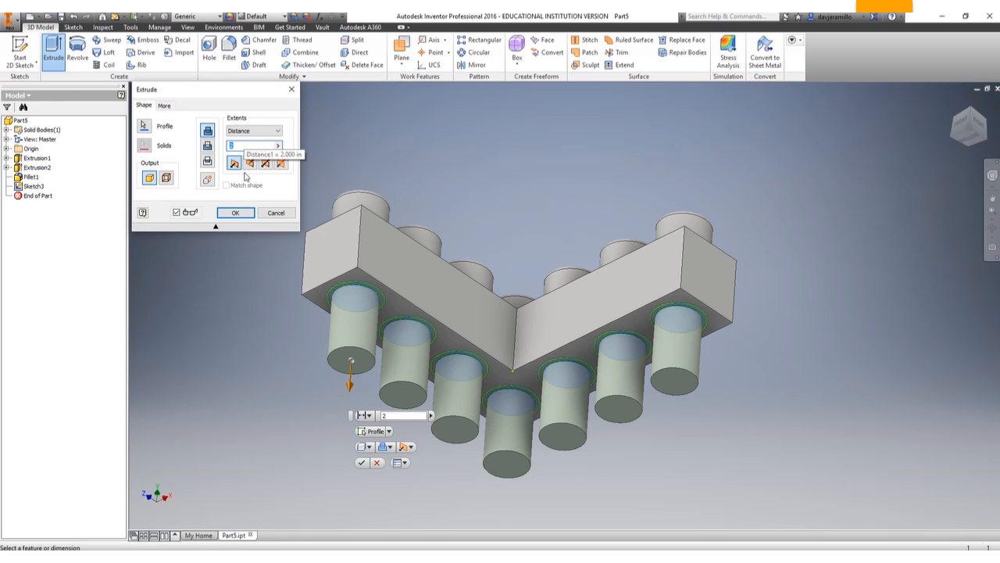
click(249, 165)
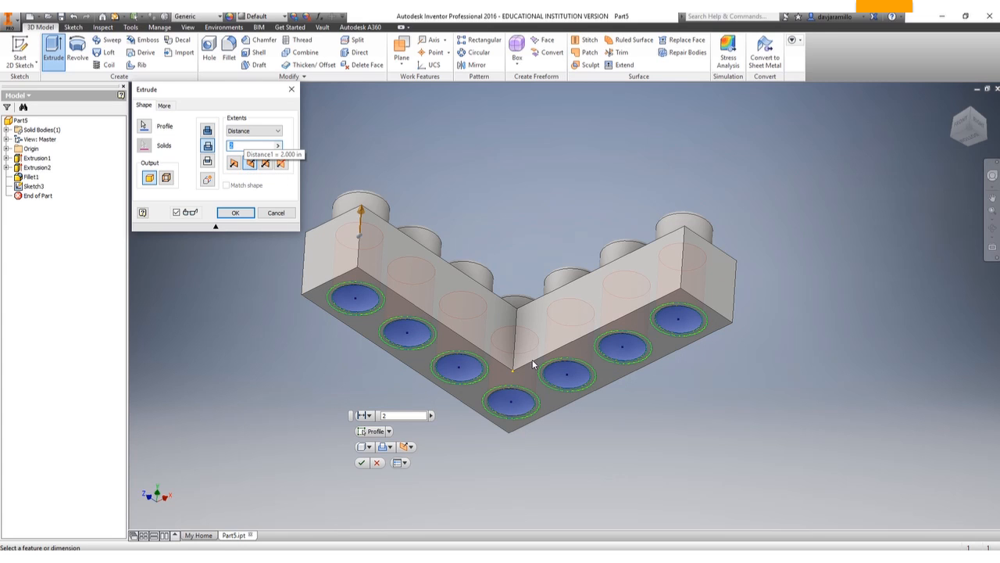
click(361, 464)
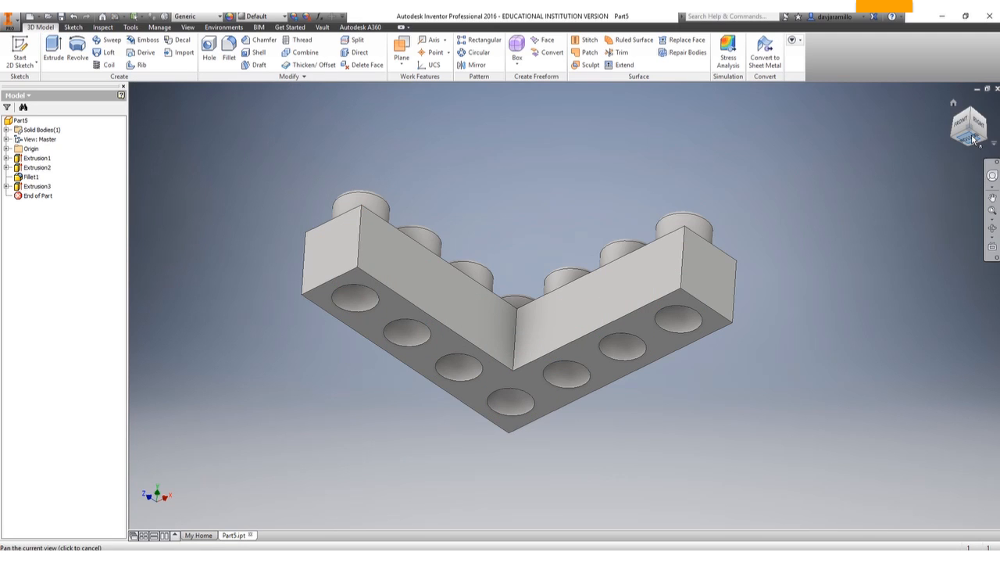
mouse_move(969, 139)
mouse_down()
mouse_move(977, 89)
mouse_move(969, 138)
mouse_up()
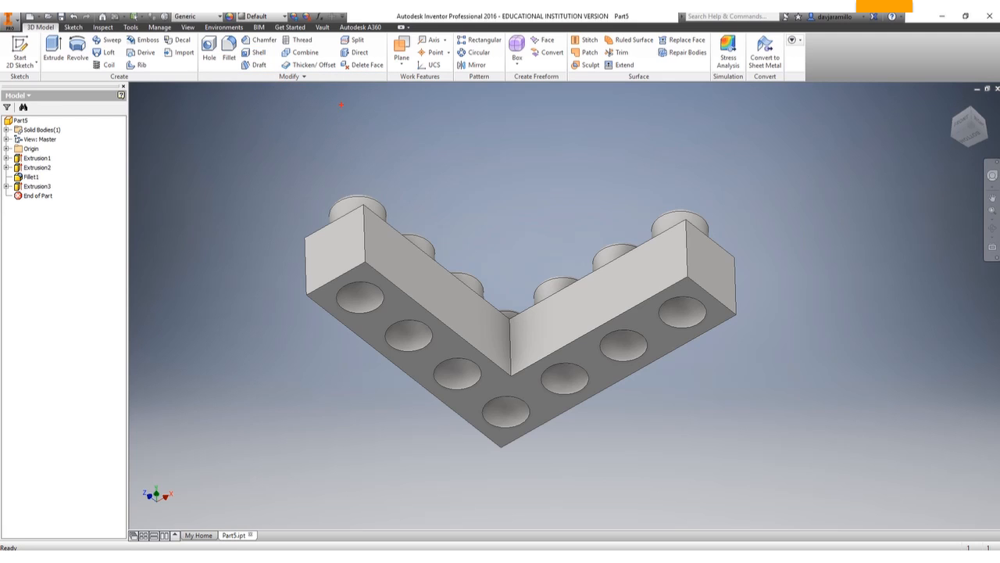
mouse_move(205, 20)
mouse_down()
mouse_move(205, 67)
mouse_move(278, 90)
mouse_move(391, 34)
mouse_move(223, 13)
mouse_up()
mouse_move(261, 50)
mouse_down()
mouse_move(289, 56)
mouse_move(264, 48)
mouse_up()
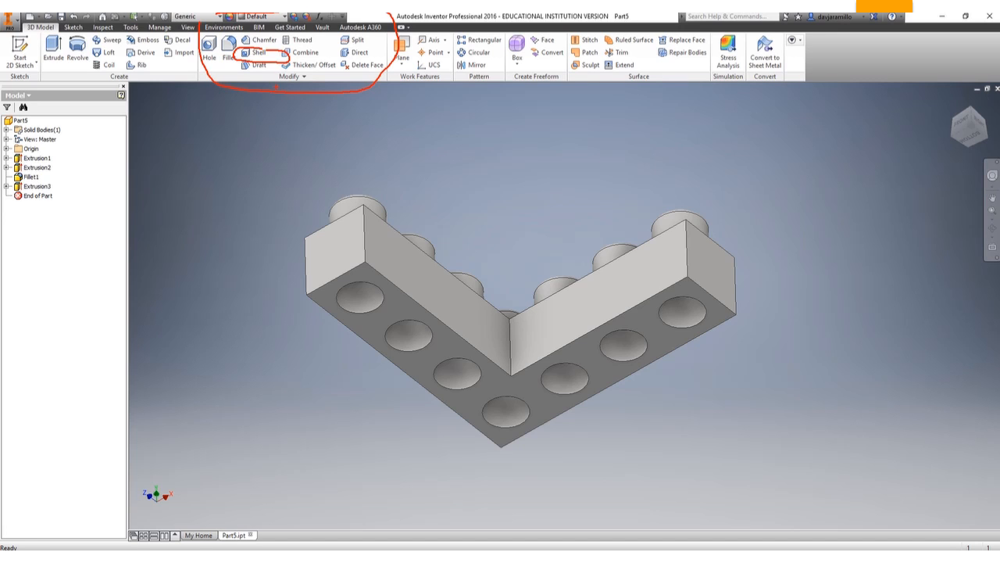
key(Escape)
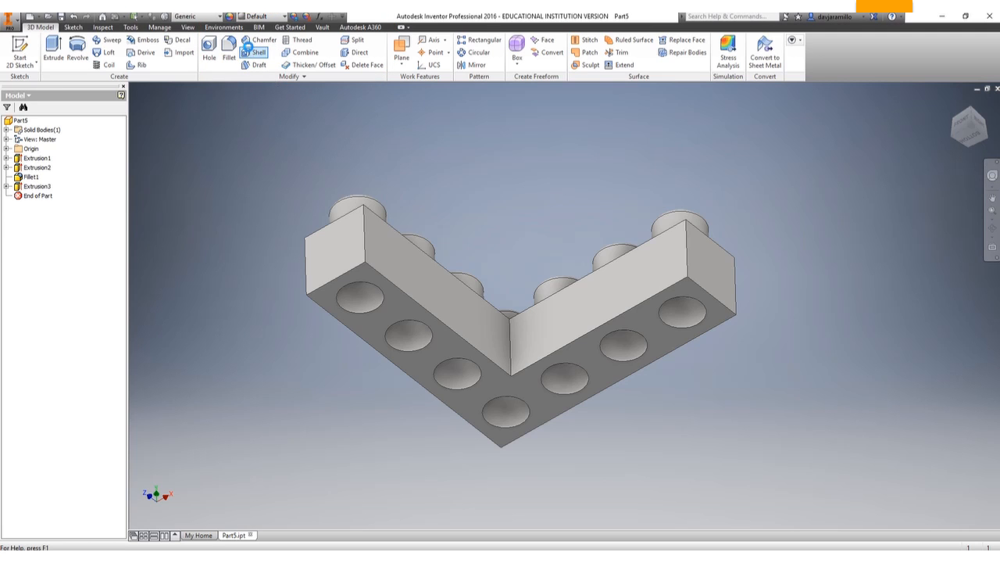
Shell the brick with a 0.125 in wall thickness, removing the underside face.
click(251, 51)
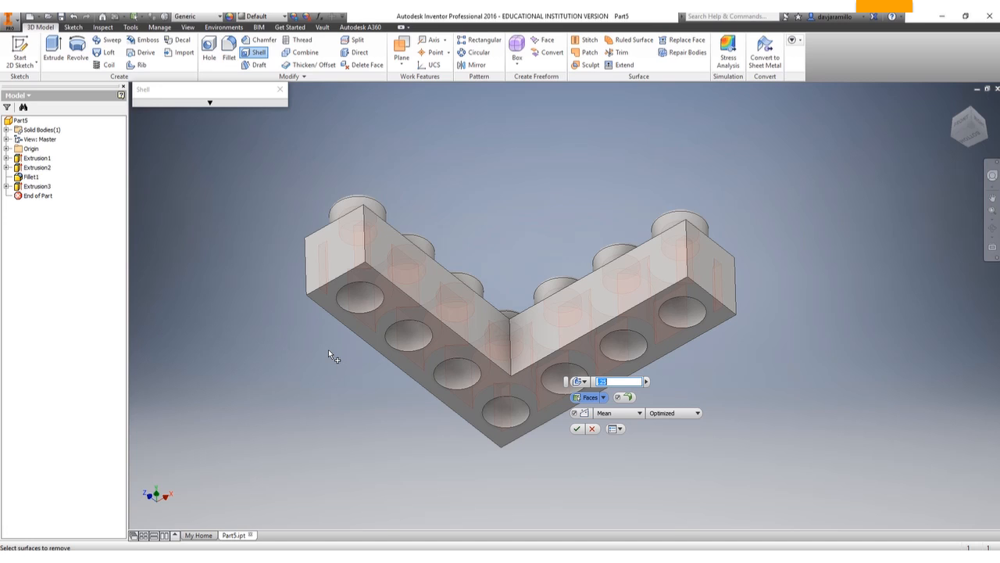
click(366, 327)
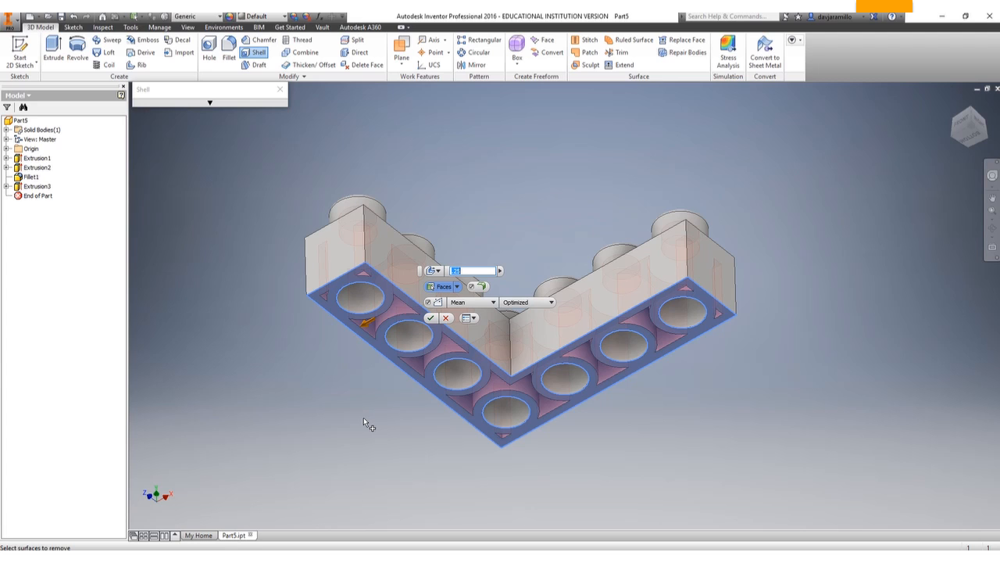
text(.125)
click(431, 317)
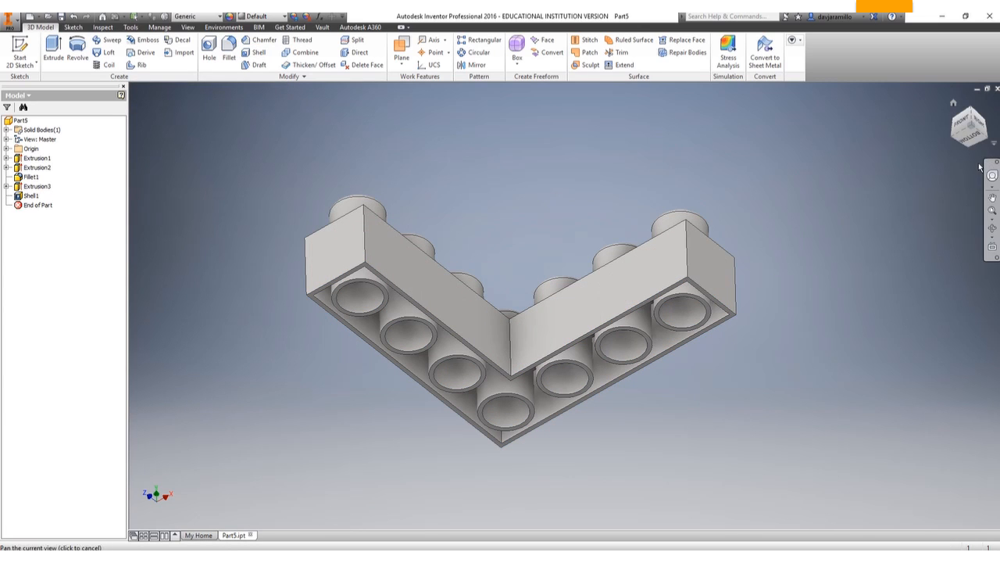
Inspect the hollowed underside and undo the shell feature.
click(971, 139)
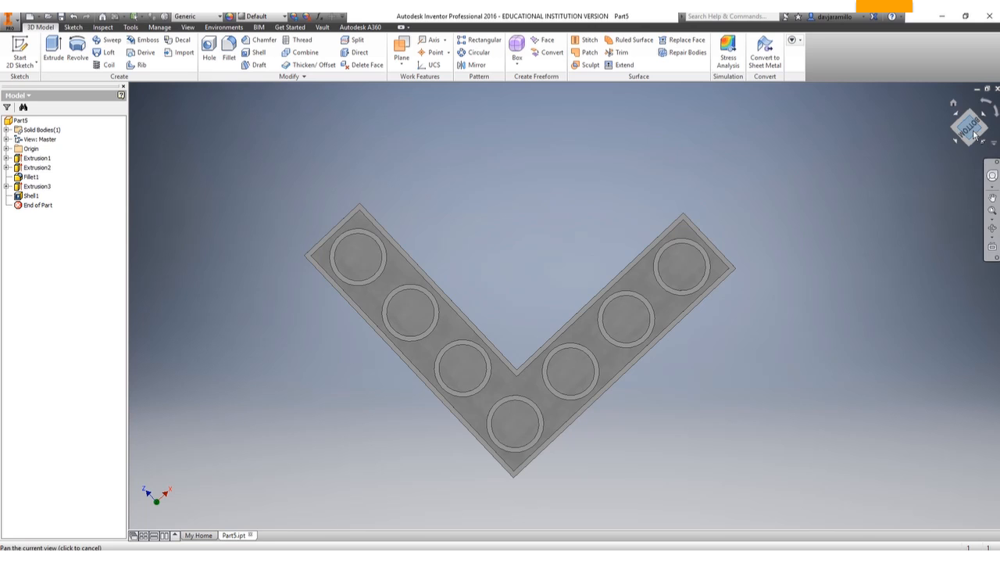
mouse_move(973, 133)
mouse_down()
mouse_move(937, 158)
mouse_move(934, 182)
mouse_move(912, 185)
mouse_up()
mouse_move(520, 262)
shift+middle_down()
mouse_move(507, 209)
mouse_move(478, 203)
mouse_move(477, 224)
shift+middle_up()
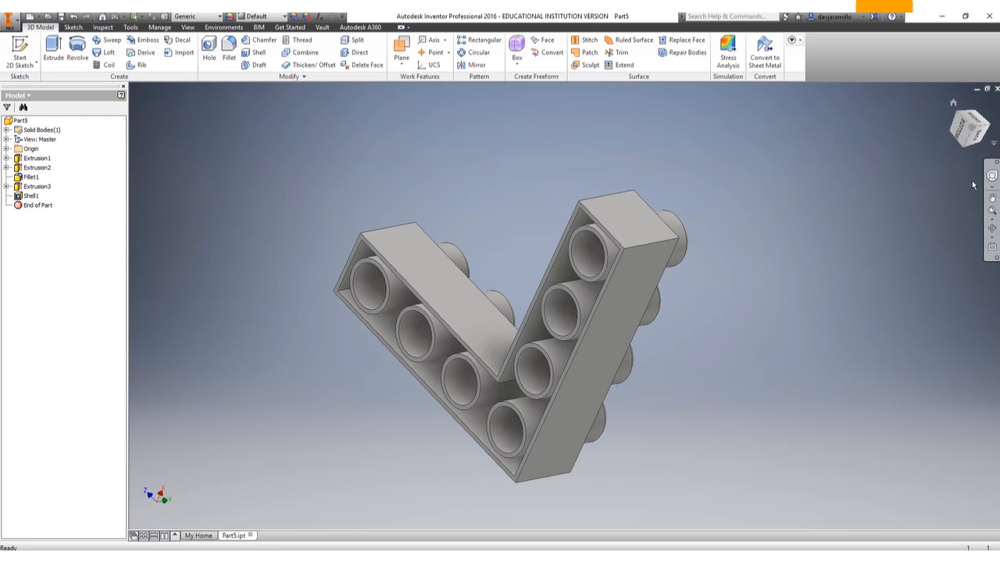
key(ctrl+z)
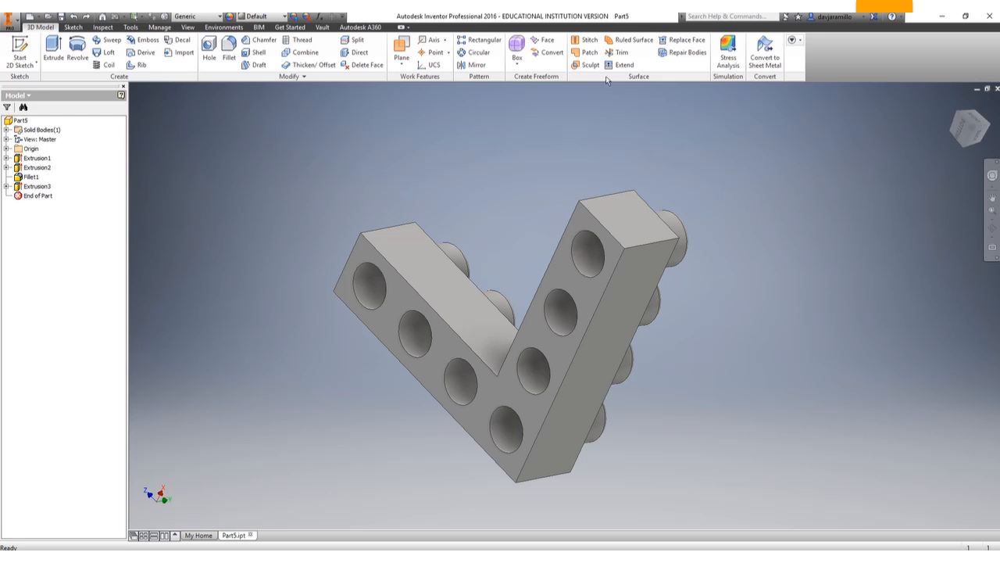
Hollow out the L-shaped brick with Shell, removing its bottom face and keeping walls 0.125 in thick.
click(258, 52)
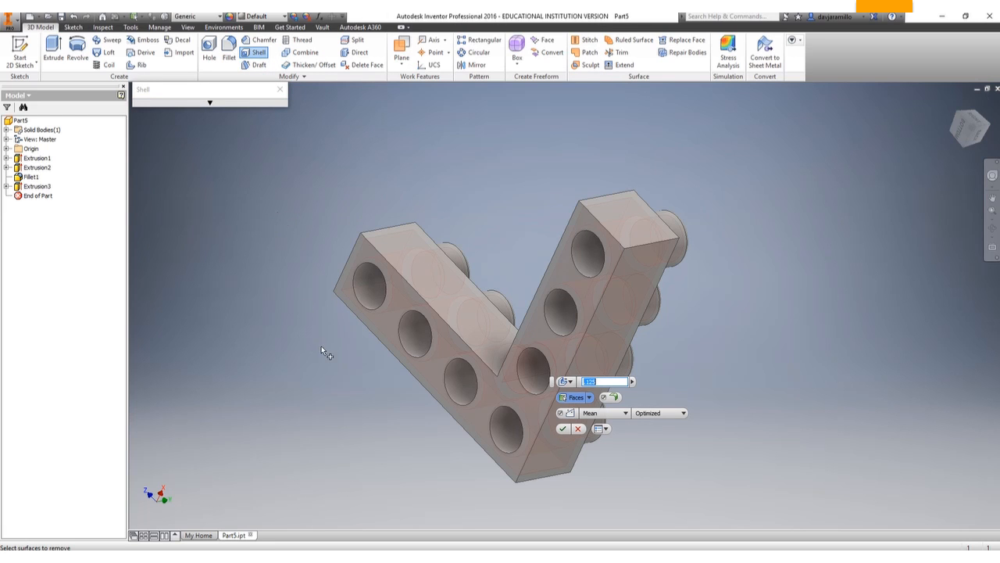
click(378, 318)
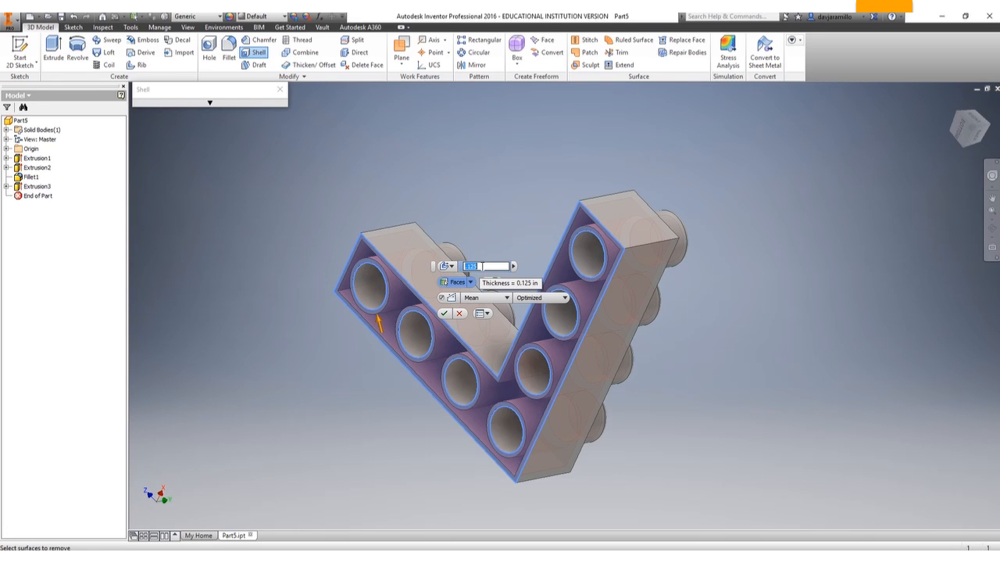
click(588, 330)
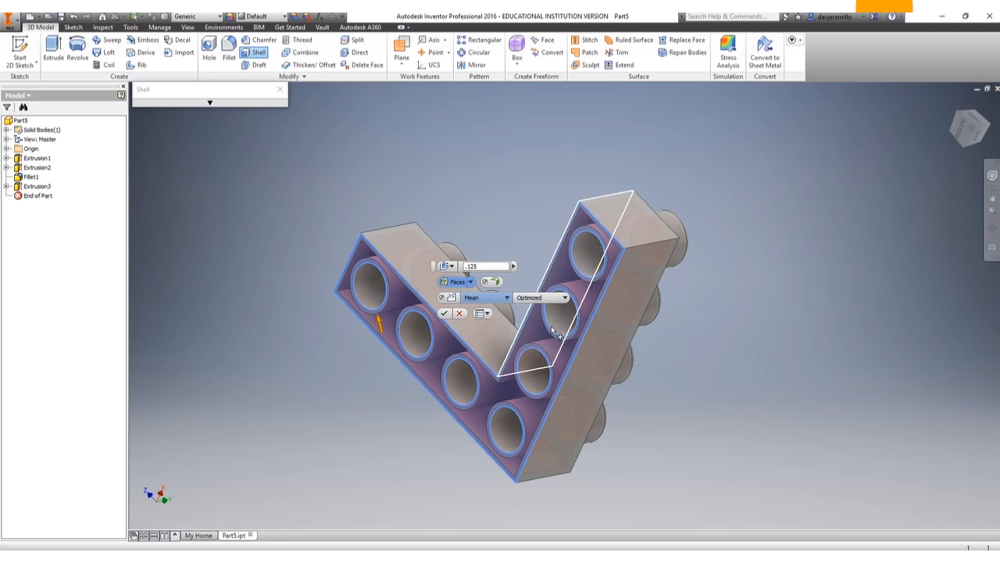
click(444, 312)
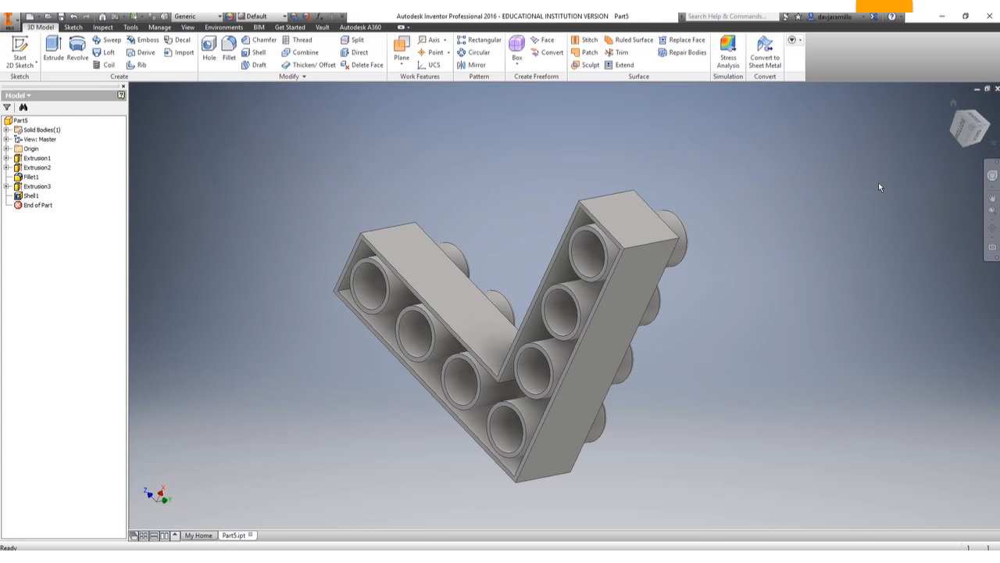
click(953, 104)
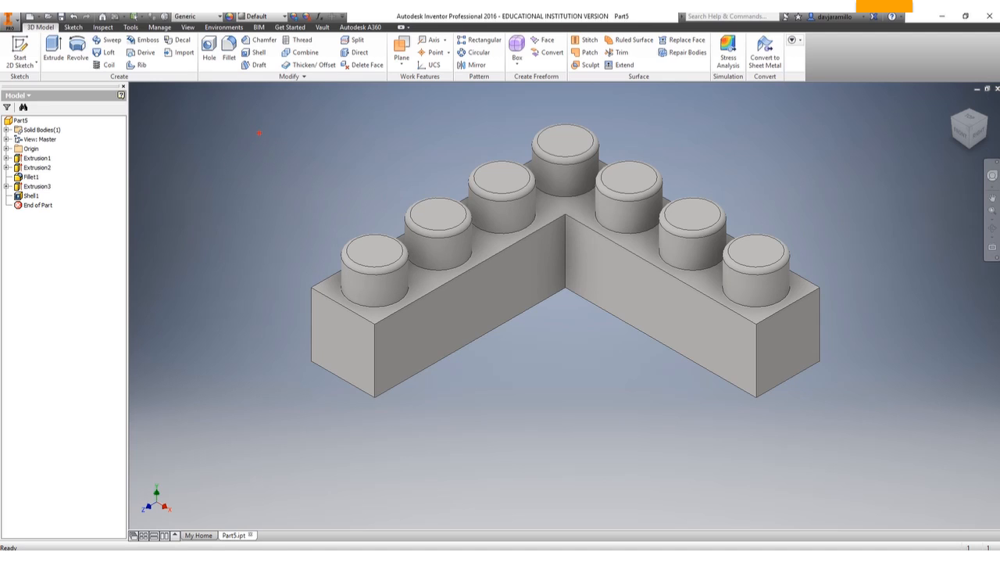
mouse_move(238, 89)
mouse_down()
mouse_move(240, 28)
mouse_move(218, 14)
mouse_move(244, 33)
mouse_up()
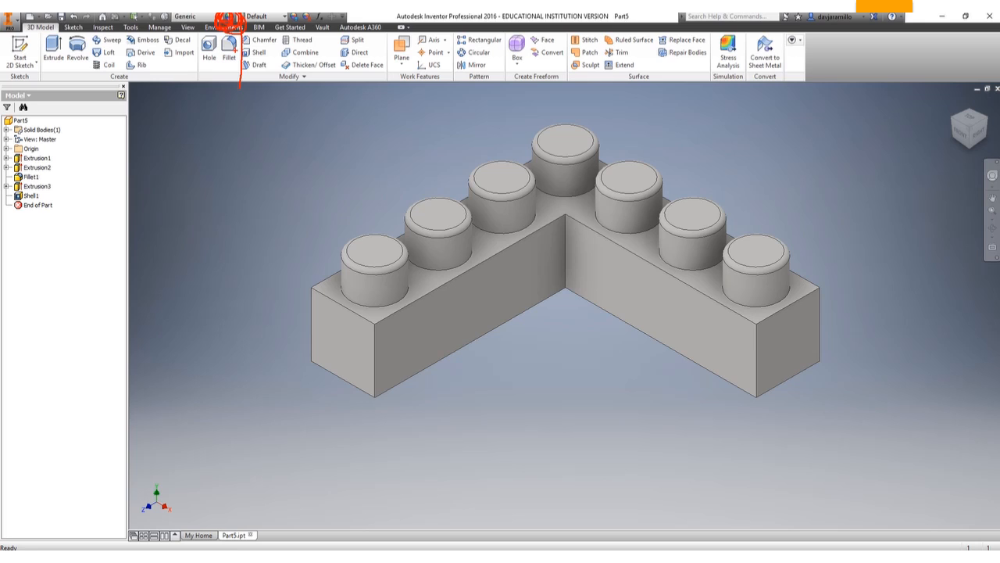
key(Escape)
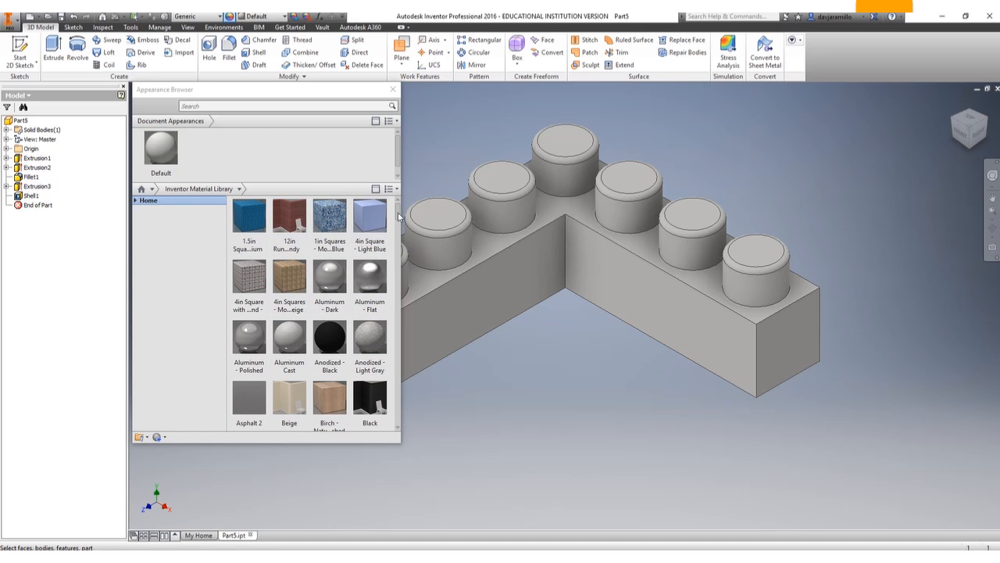
Add Smooth - Yellow from the Inventor Material Library to the document and apply it to one inner side face of the brick.
drag(399, 216, 396, 383)
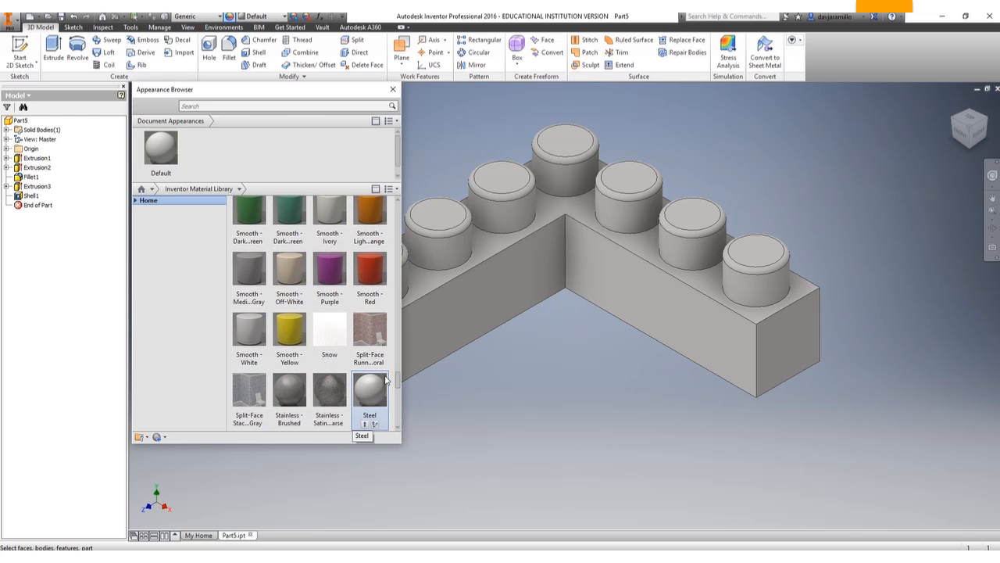
mouse_move(280, 345)
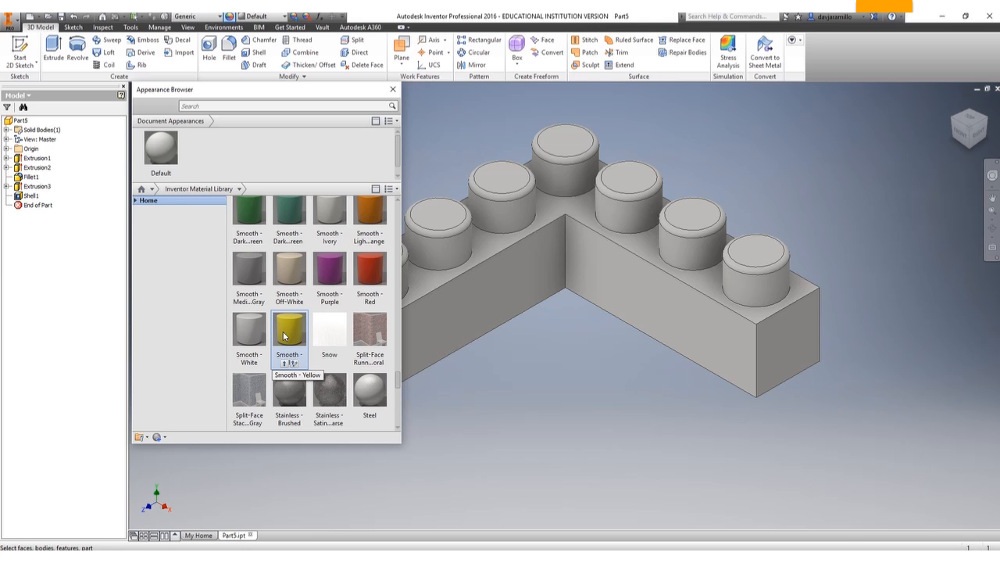
click(284, 336)
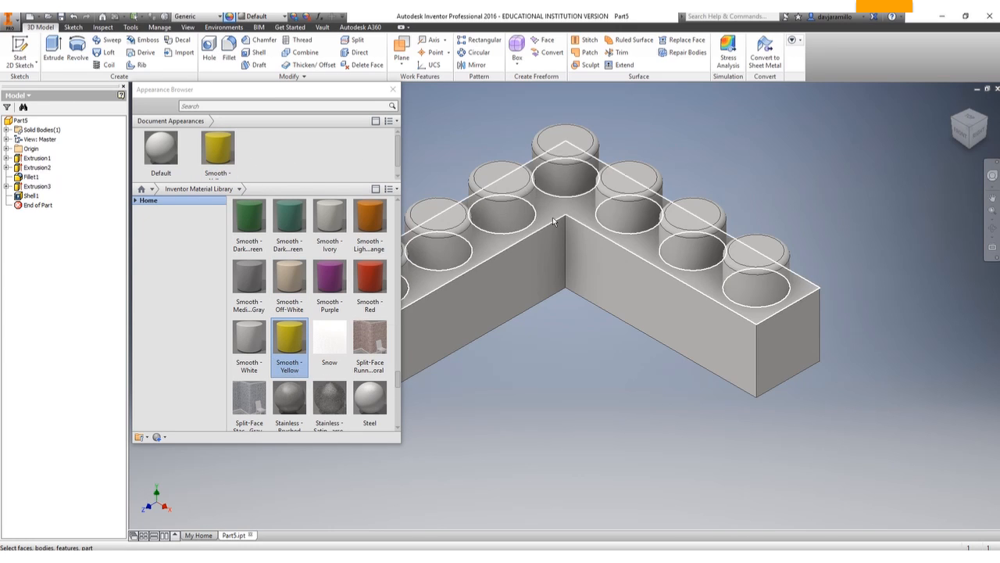
click(223, 154)
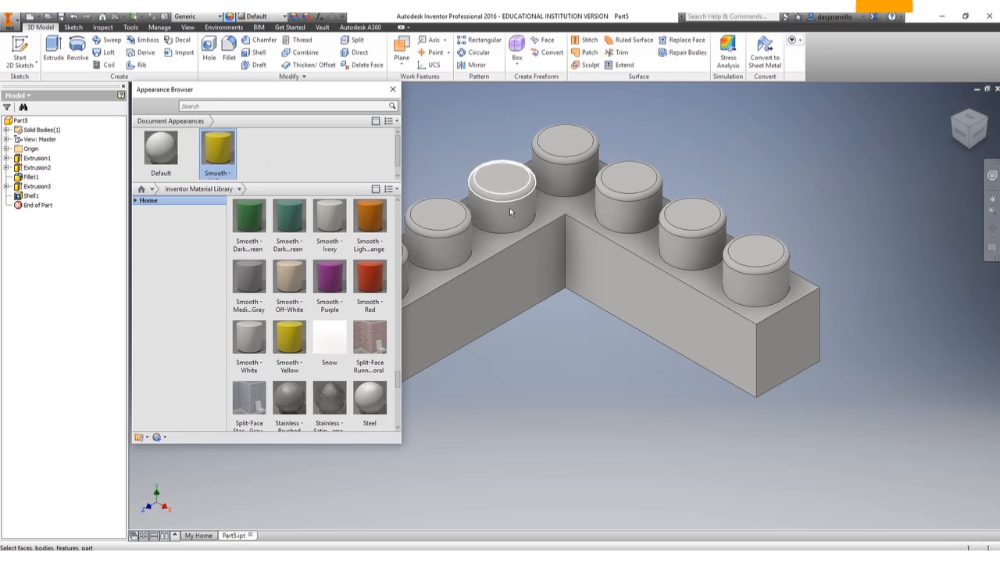
click(645, 293)
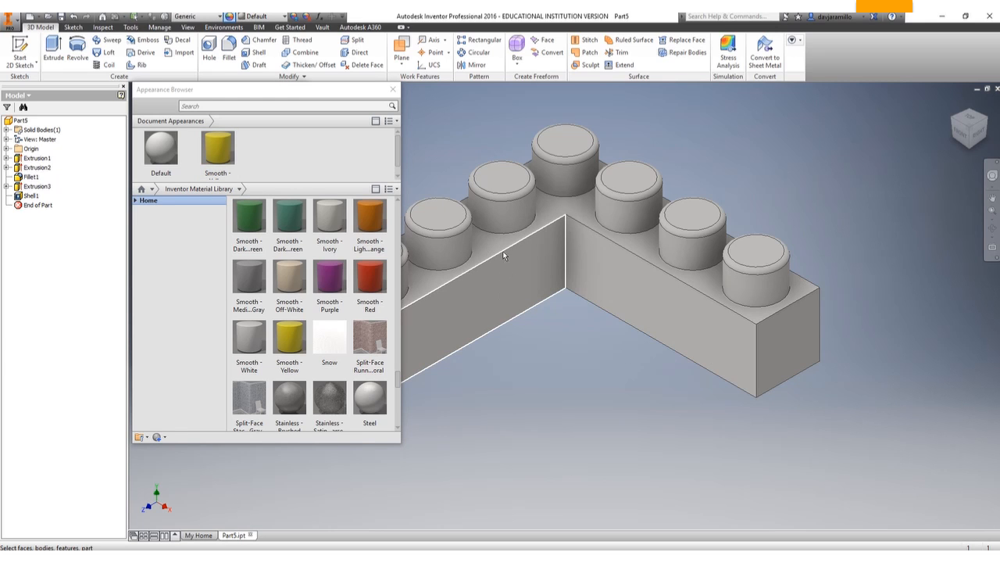
click(504, 303)
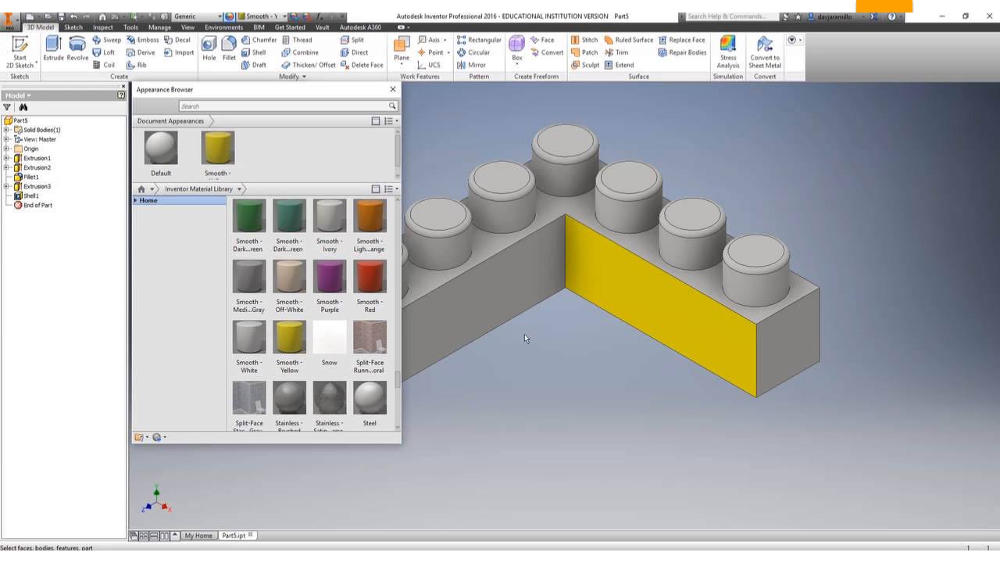
Apply the Smooth - Yellow appearance to all faces of the L-shaped brick and close the Appearance Browser.
scroll(550, 387, down, 5)
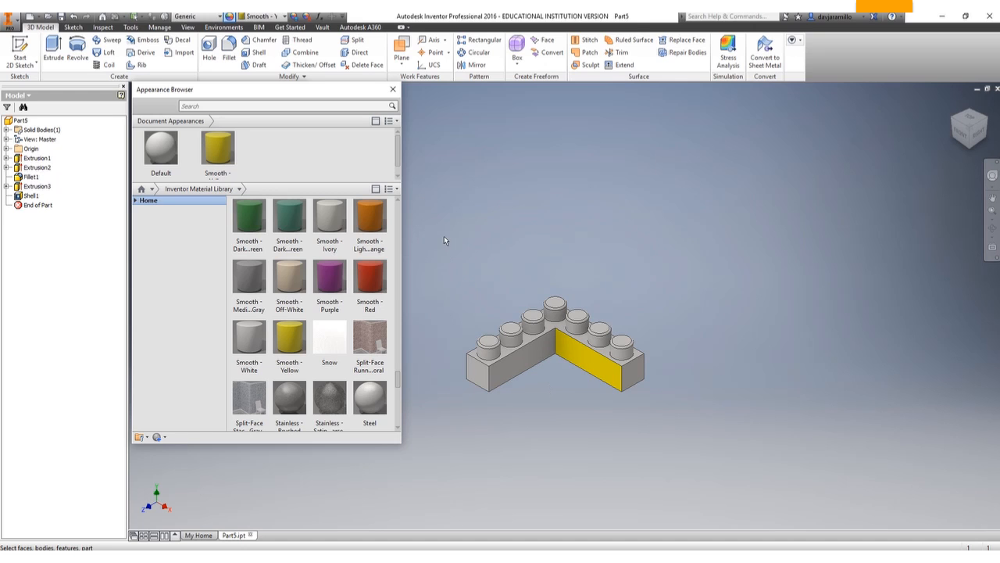
drag(442, 232, 690, 440)
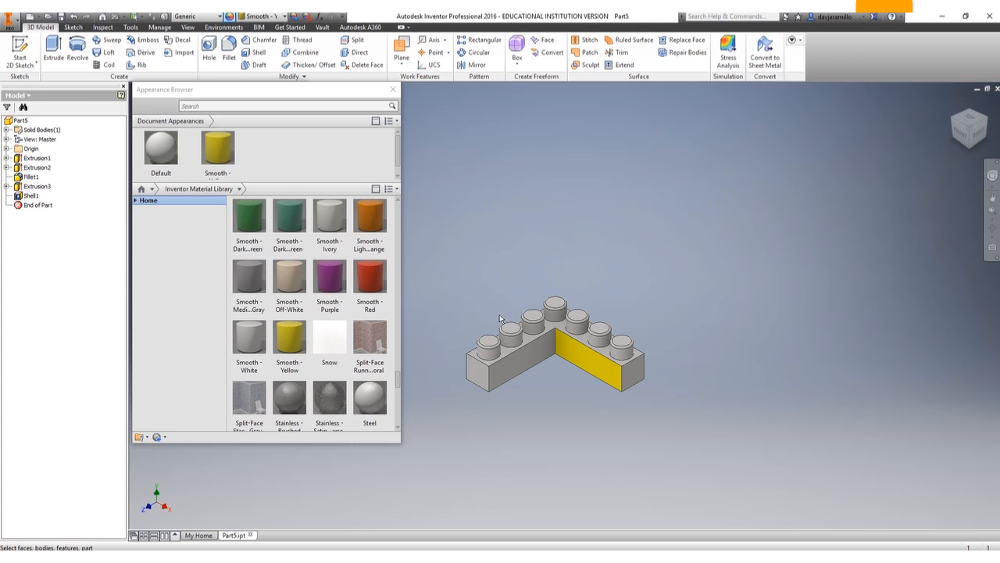
scroll(500, 314, up, 6)
scroll(500, 314, down, 11)
scroll(500, 314, up, 3)
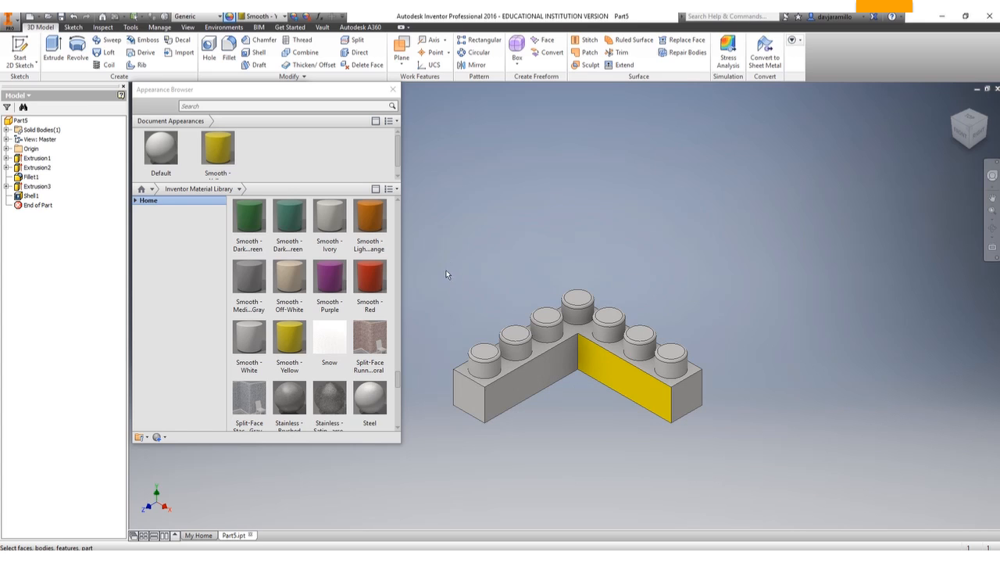
drag(446, 260, 739, 447)
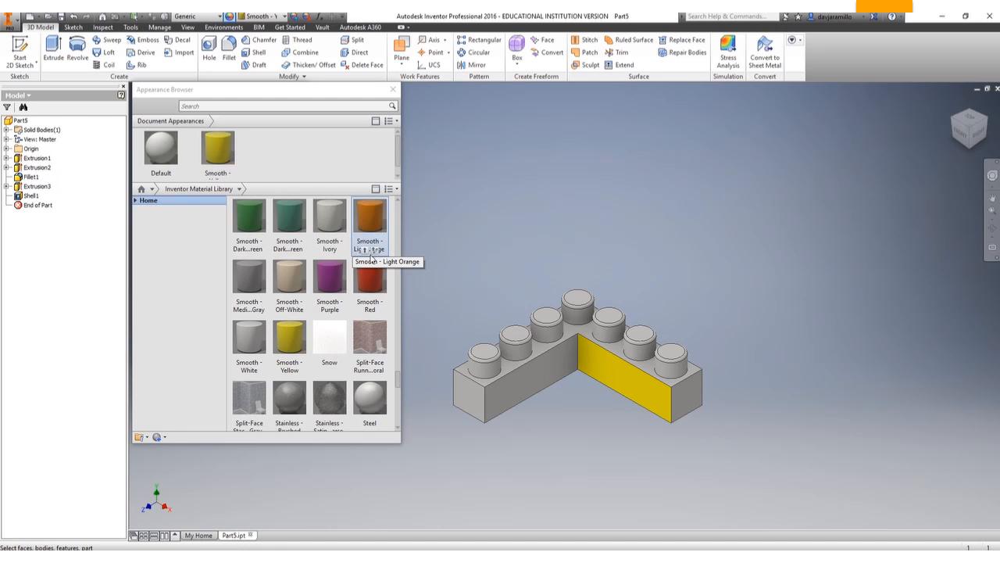
click(220, 159)
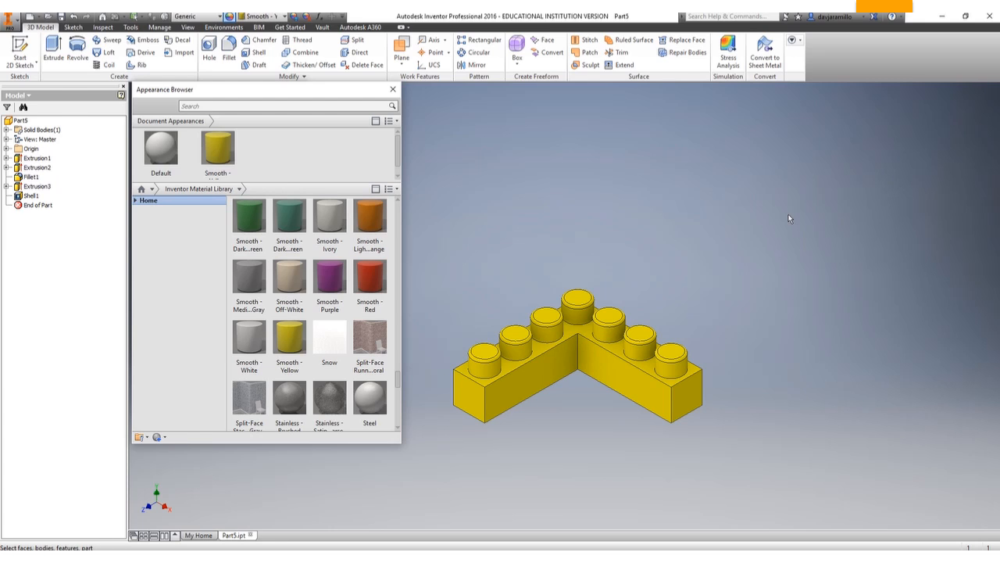
click(528, 219)
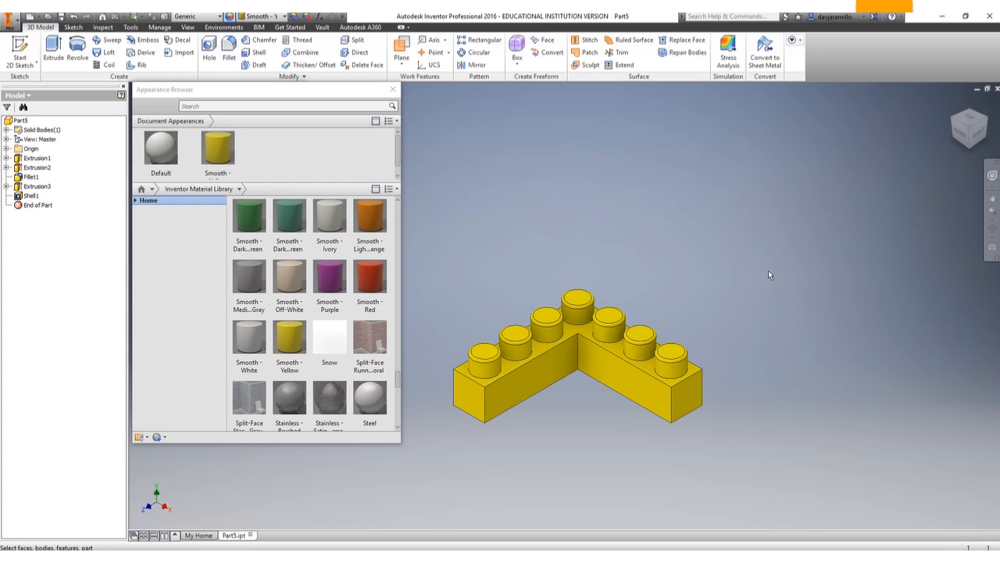
mouse_move(969, 138)
mouse_down()
mouse_move(967, 105)
mouse_move(969, 137)
mouse_move(947, 136)
mouse_up()
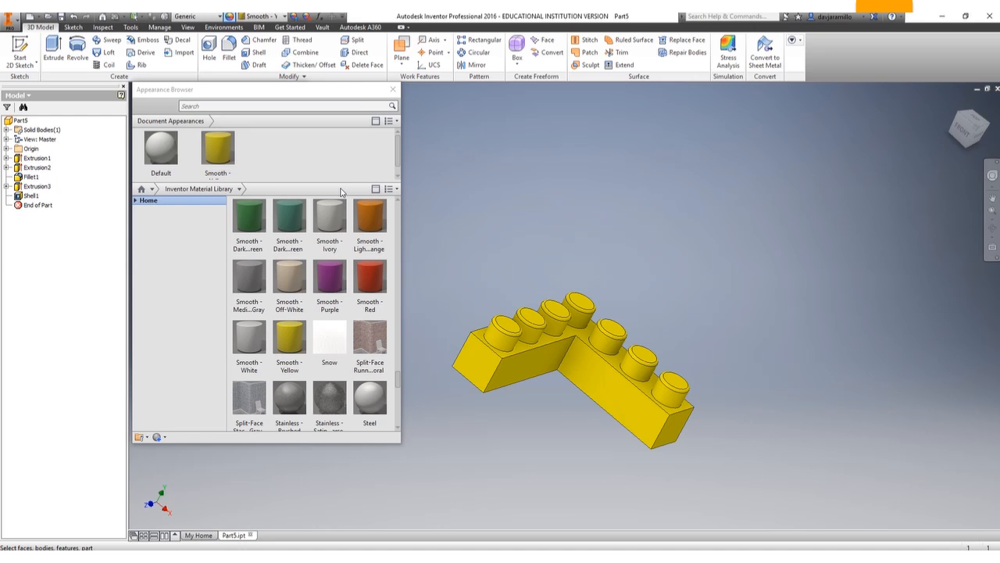
click(393, 91)
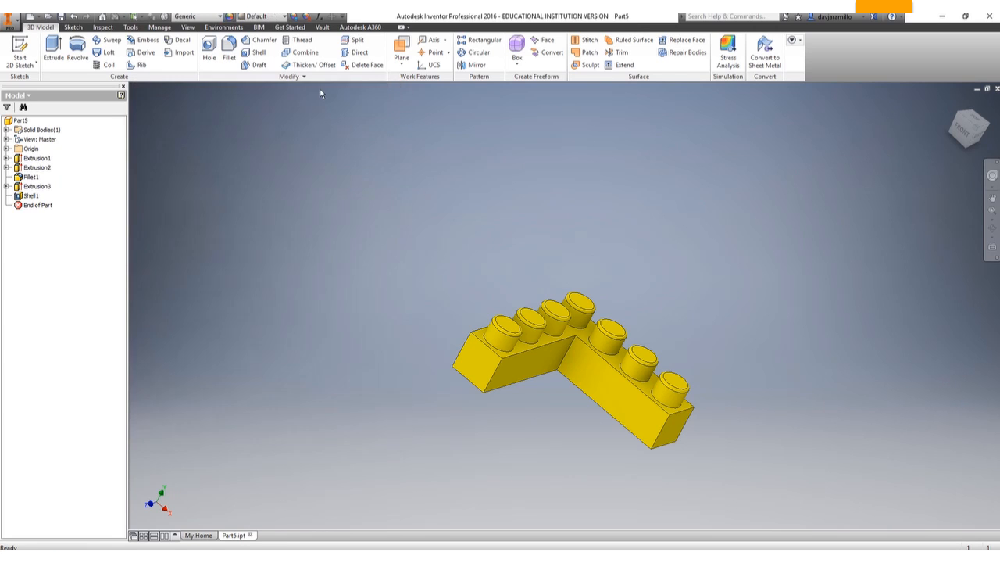
Set the visual style of the model to Realistic.
click(188, 28)
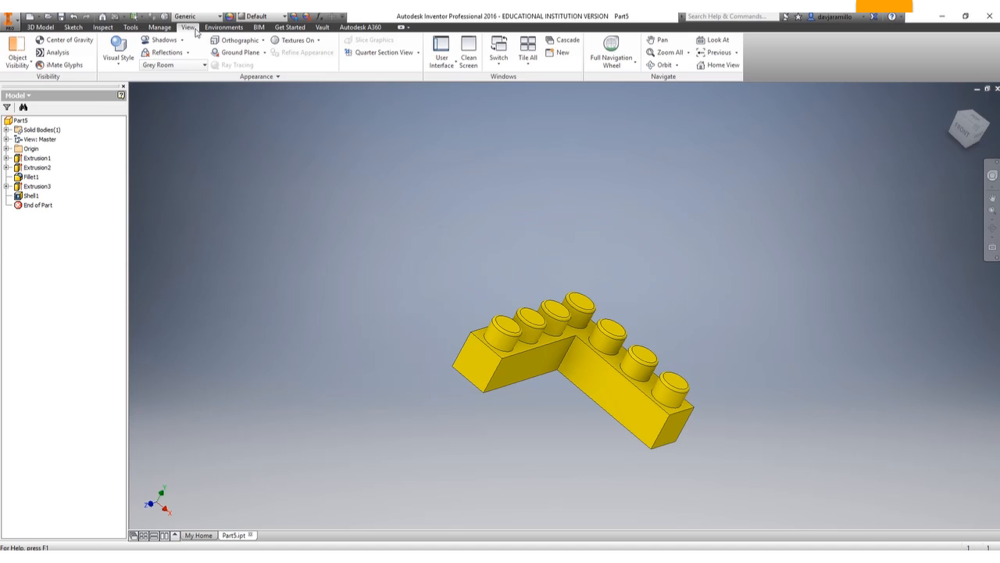
click(129, 67)
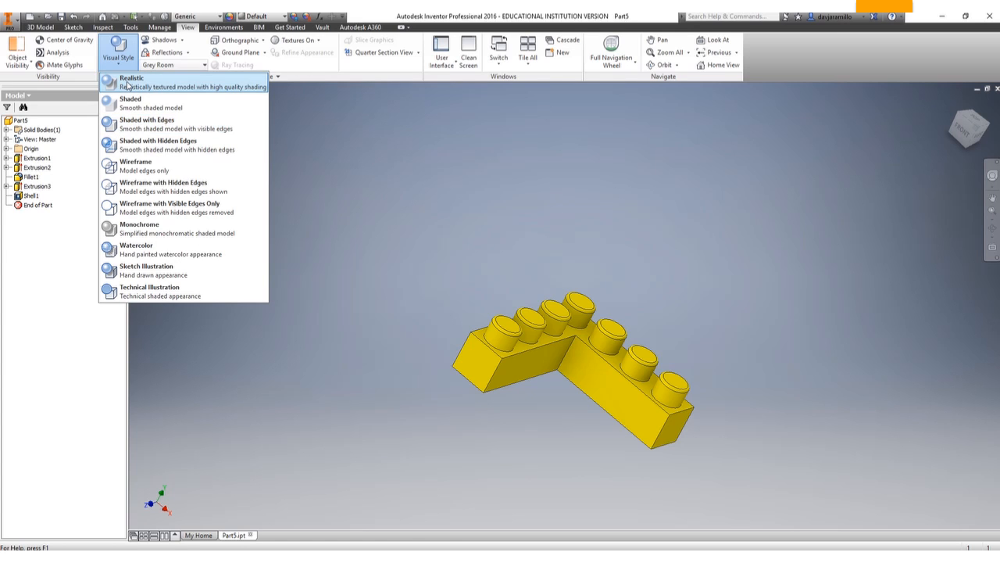
click(129, 86)
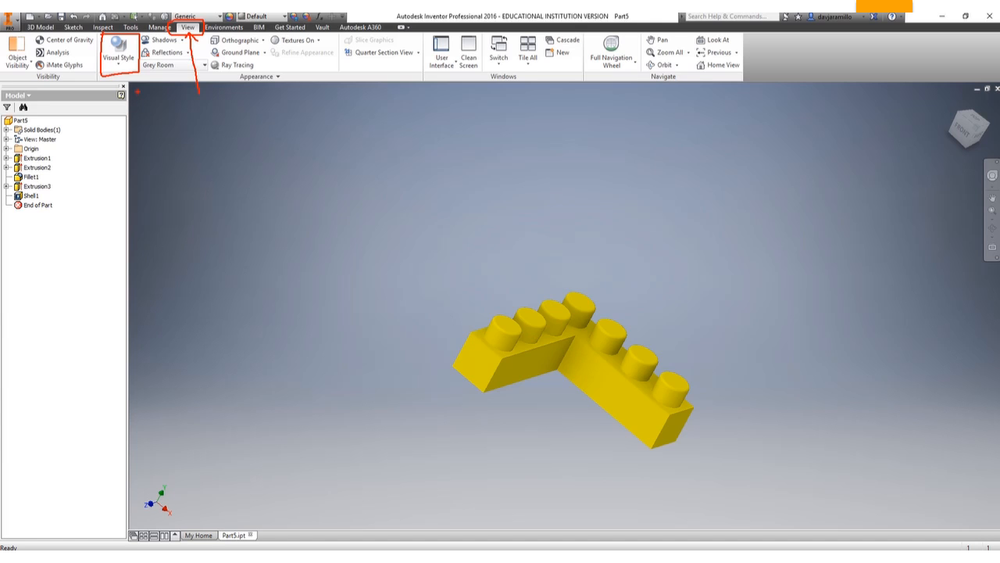
click(118, 57)
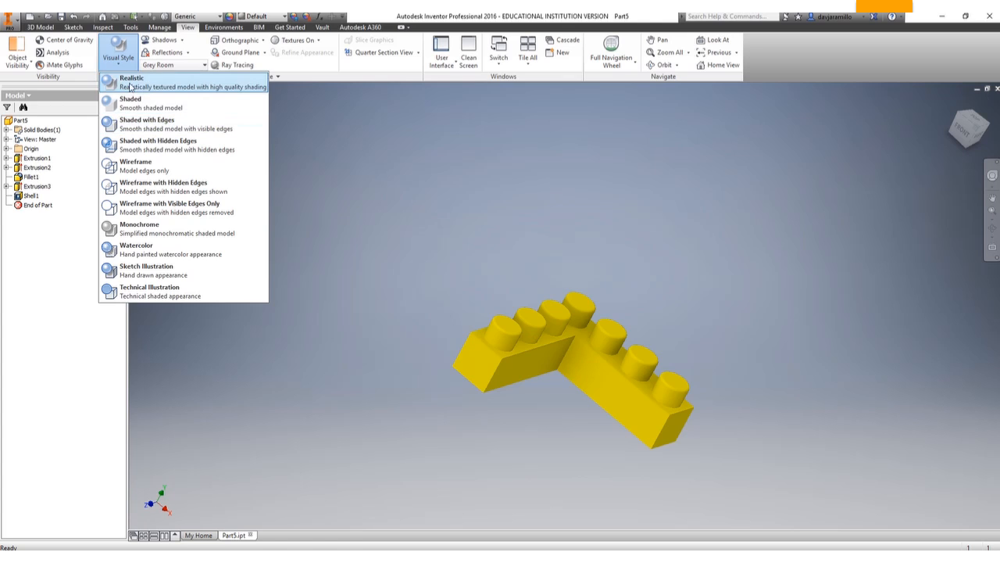
click(146, 86)
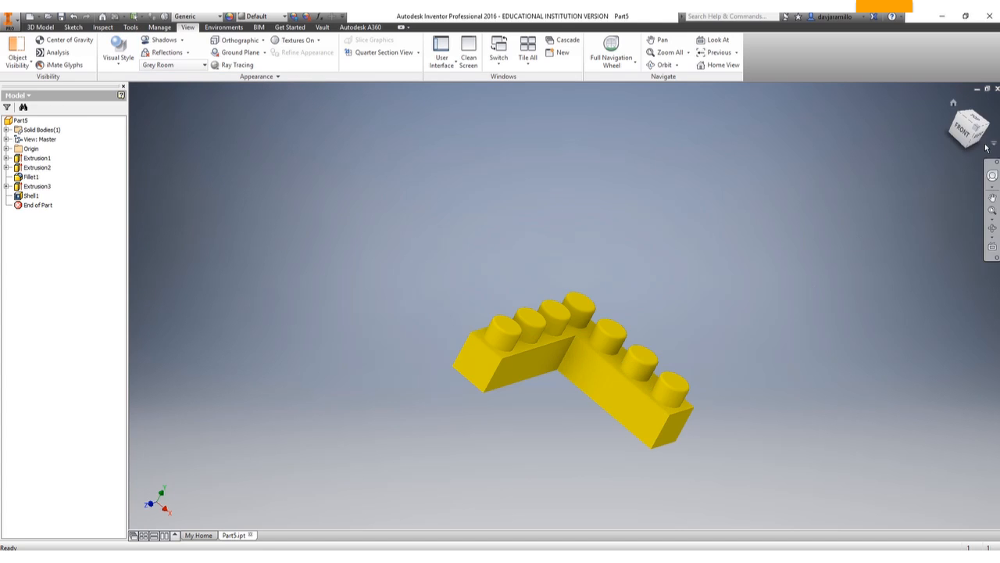
Assign the Polypropylene material to the brick.
mouse_move(973, 138)
mouse_down()
mouse_move(967, 123)
mouse_move(969, 151)
mouse_up()
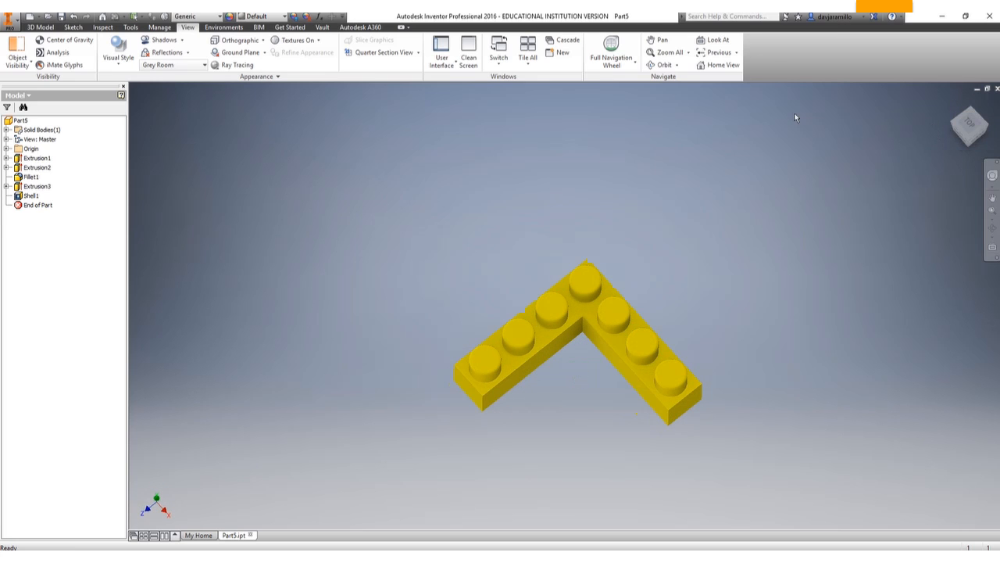
click(218, 19)
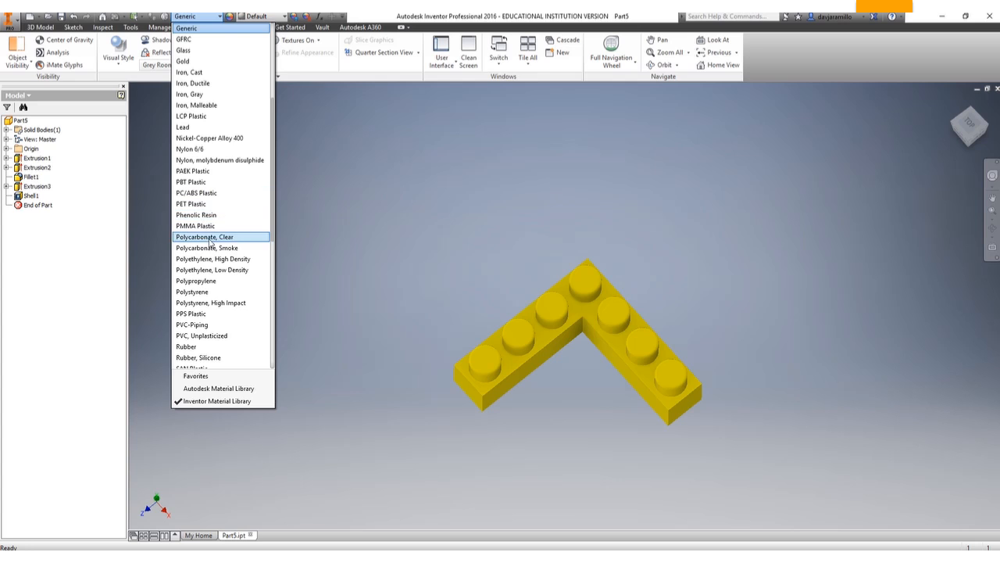
scroll(204, 359, down, 2)
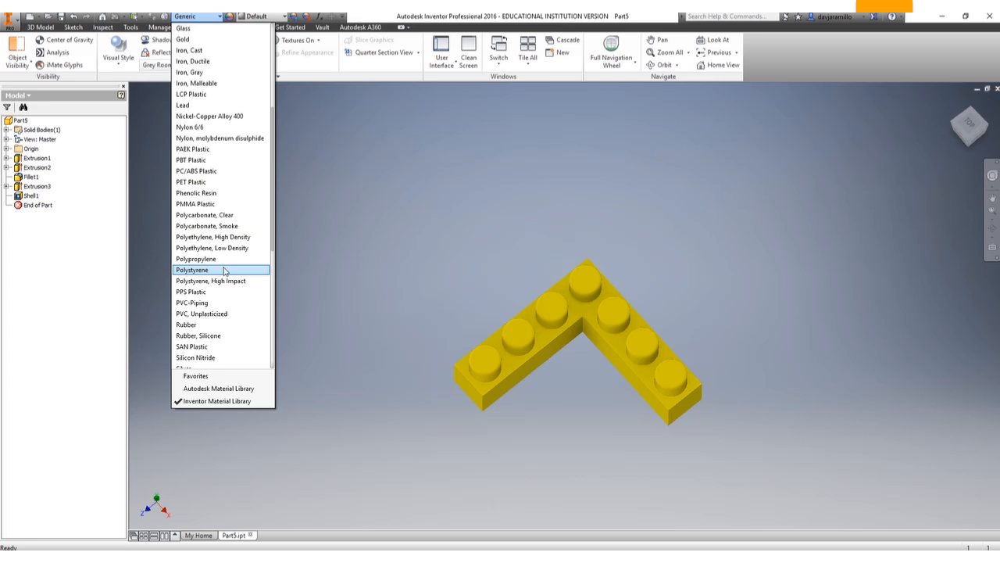
click(206, 261)
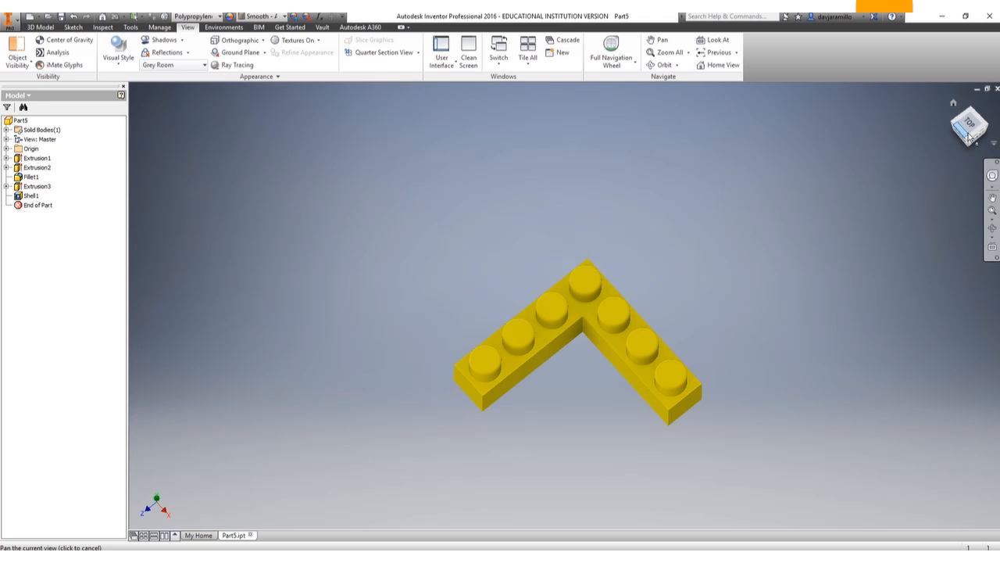
Set the brick's material to Titanium.
drag(969, 139, 969, 117)
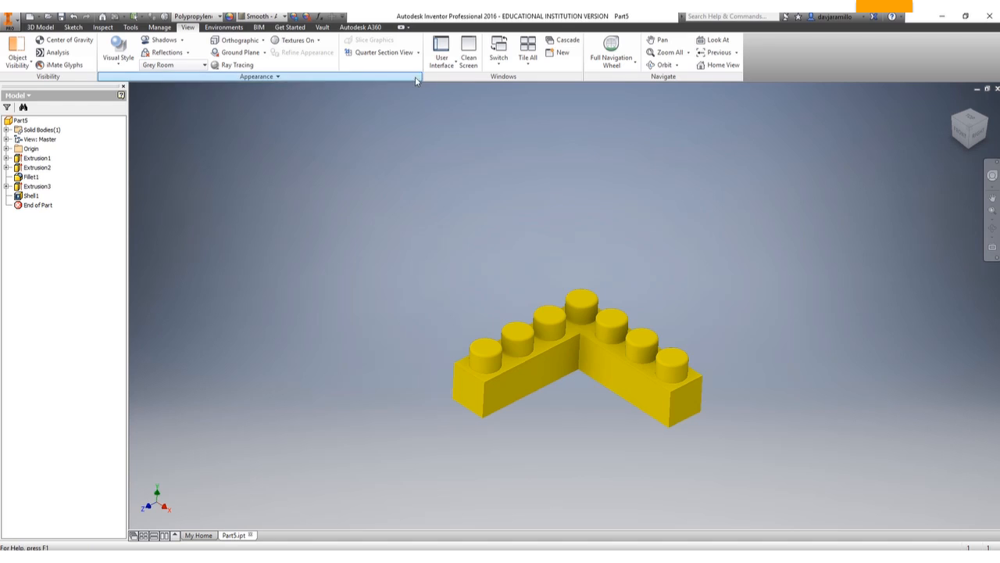
click(221, 17)
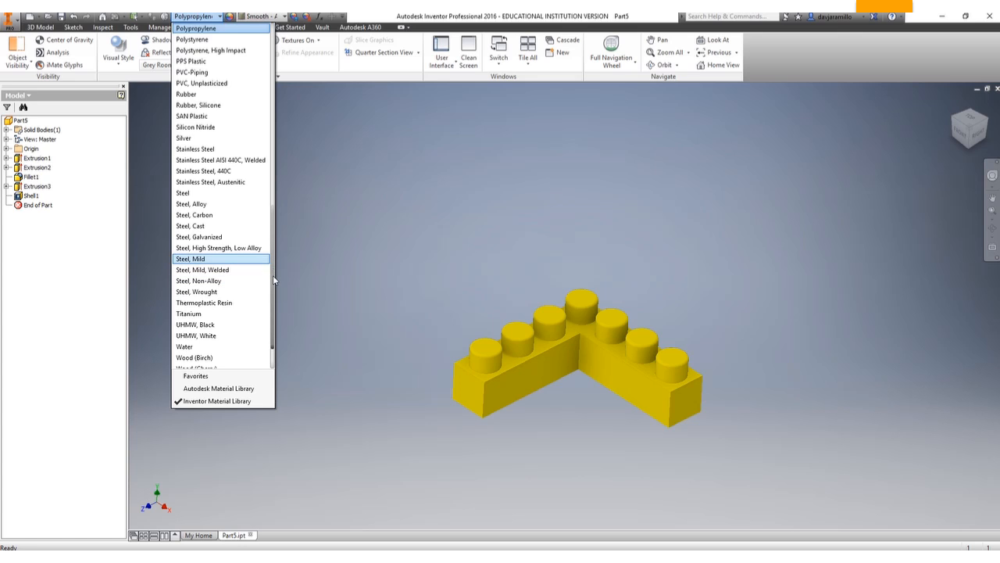
drag(272, 275, 272, 294)
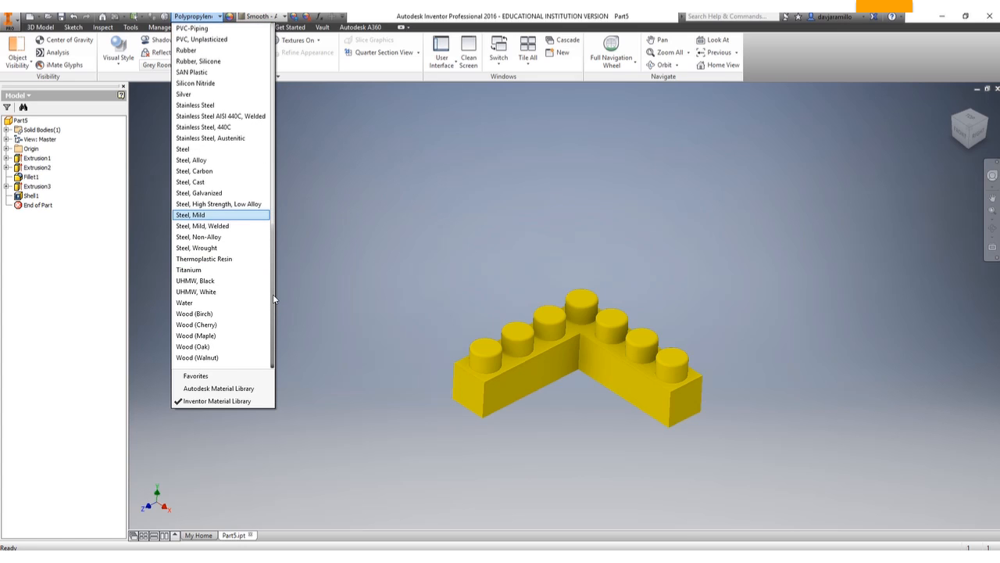
click(211, 269)
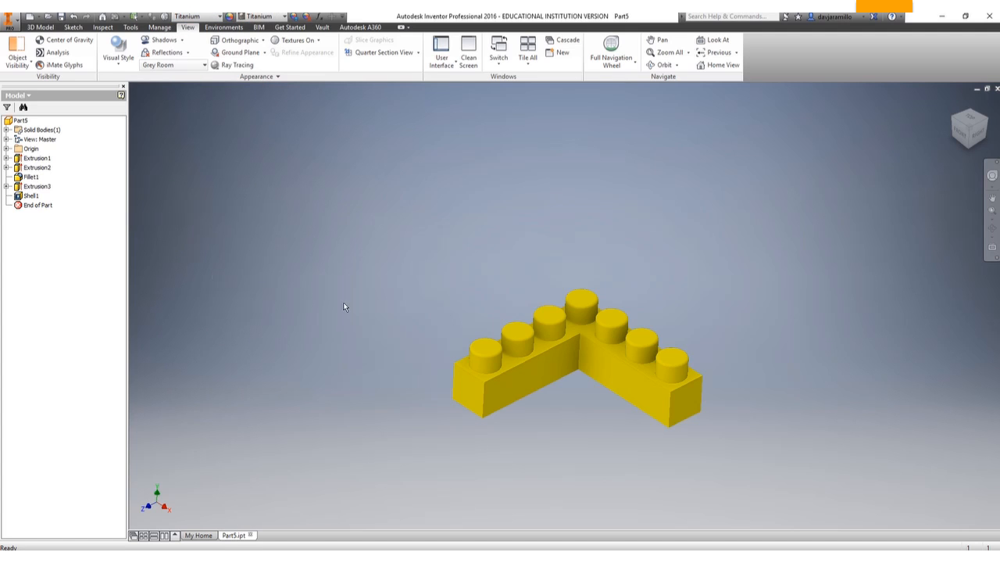
Inspect the yellow brick from its home view and its hollow underside, and look through the available export formats.
mouse_move(971, 134)
mouse_down()
mouse_move(961, 131)
mouse_move(968, 100)
mouse_move(970, 129)
mouse_up()
click(954, 103)
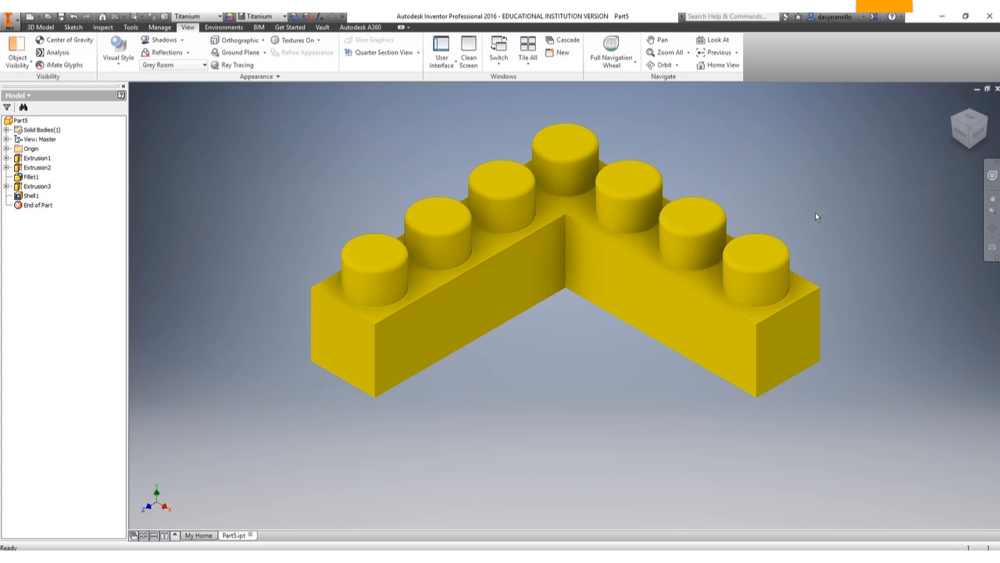
drag(970, 136, 967, 3)
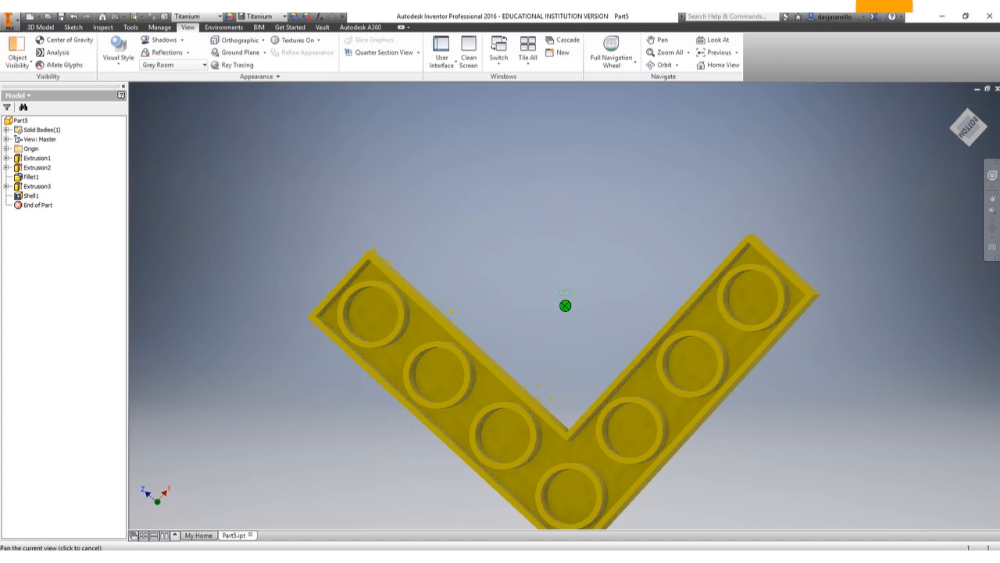
drag(969, 122, 954, 148)
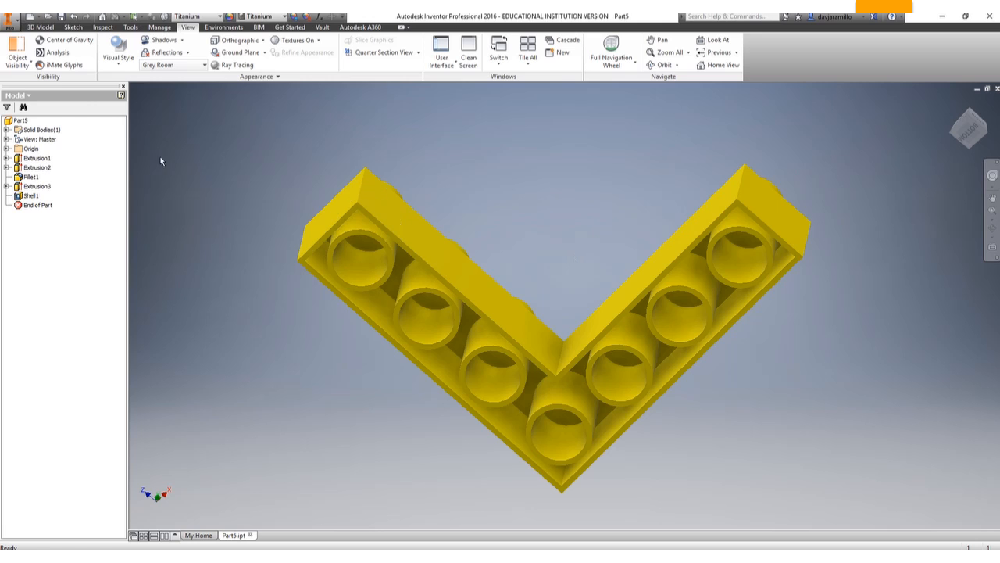
click(10, 22)
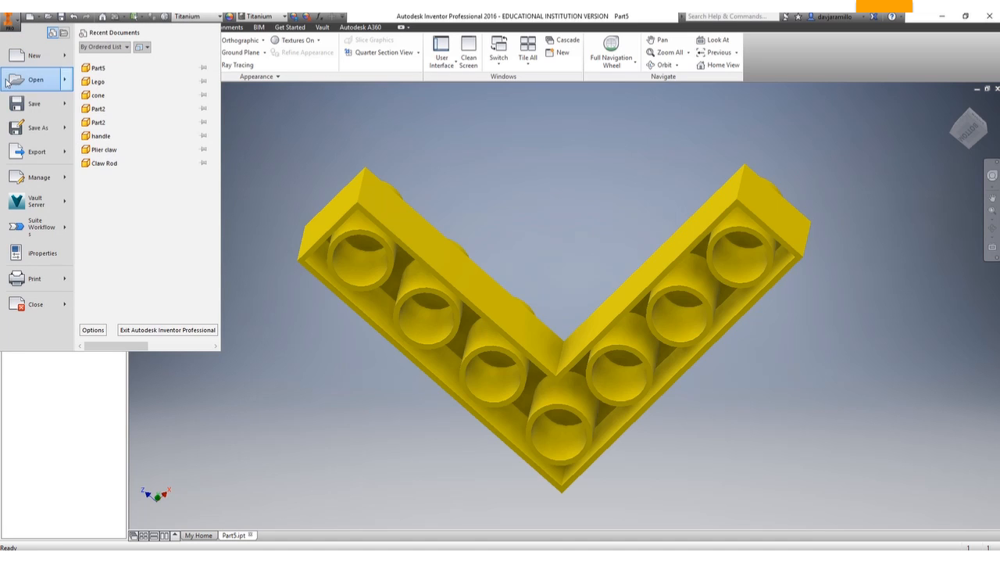
mouse_move(19, 156)
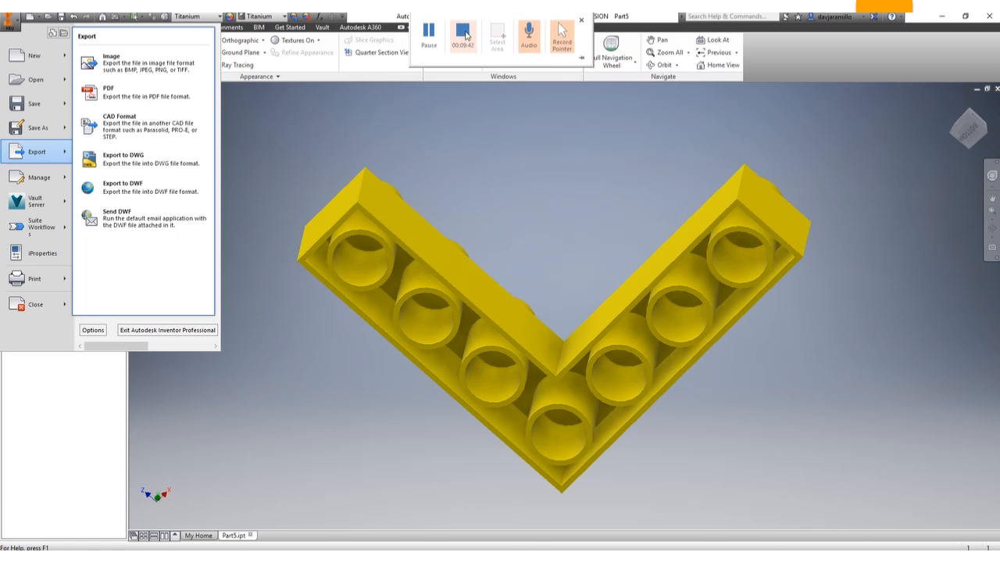
click(464, 33)
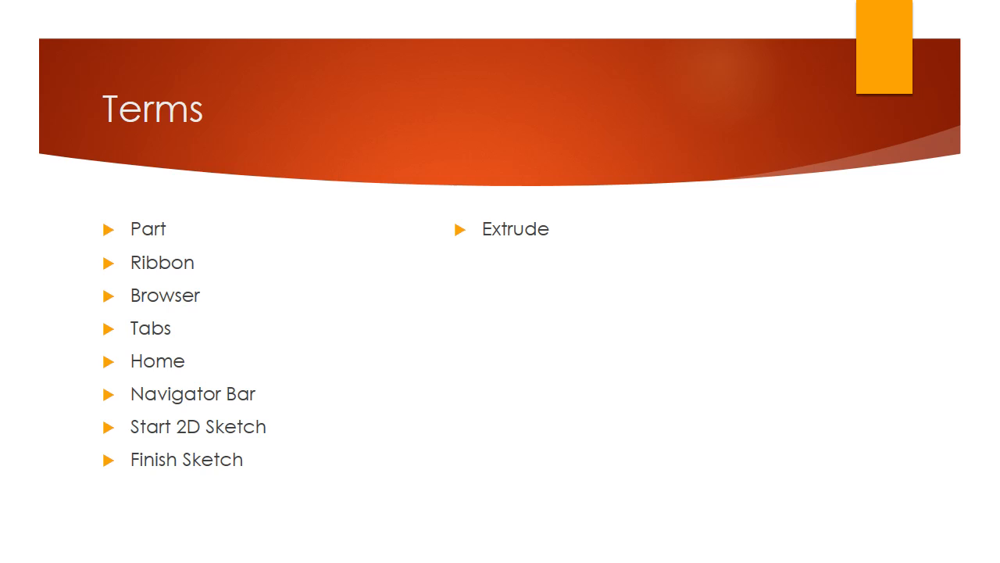